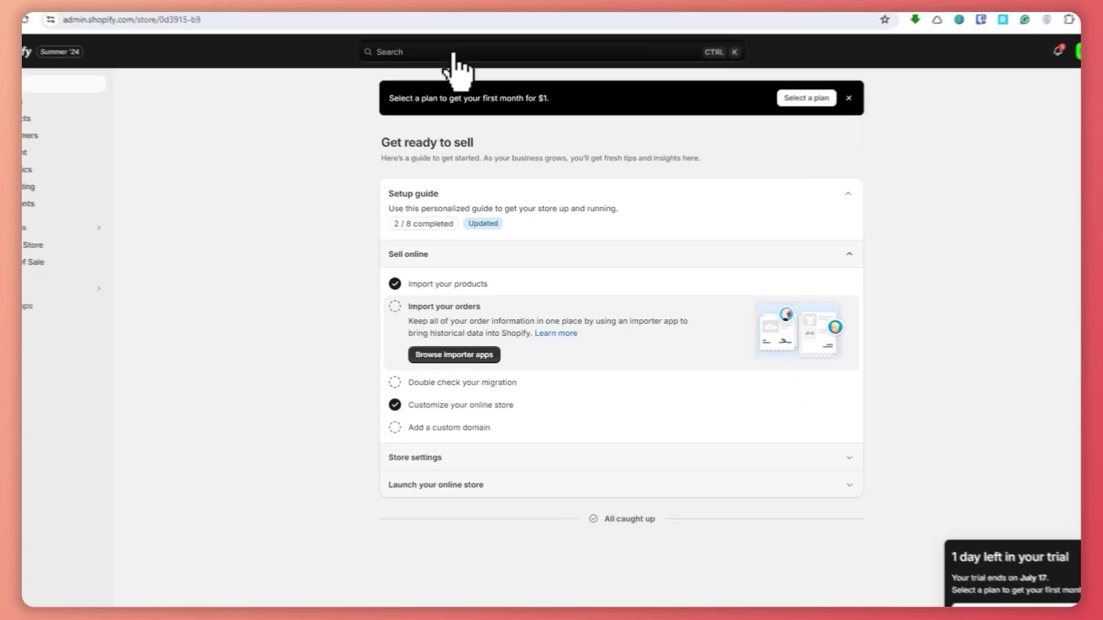
Search the admin for 'best currency converter' and send the search to the Shopify App Store.
left_click(453, 55)
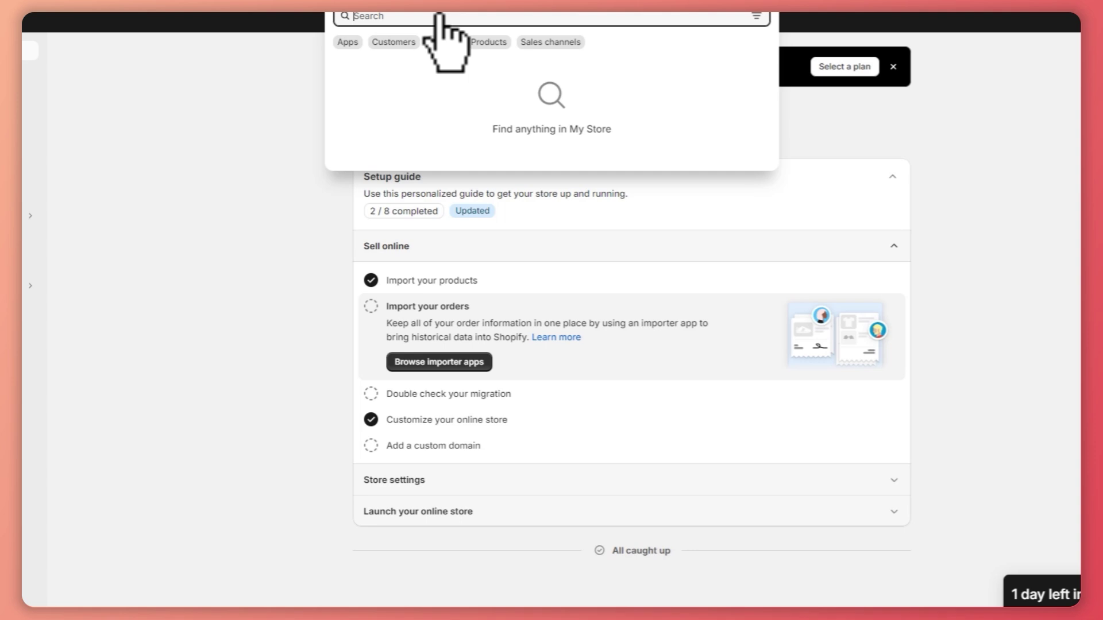
type("best cu")
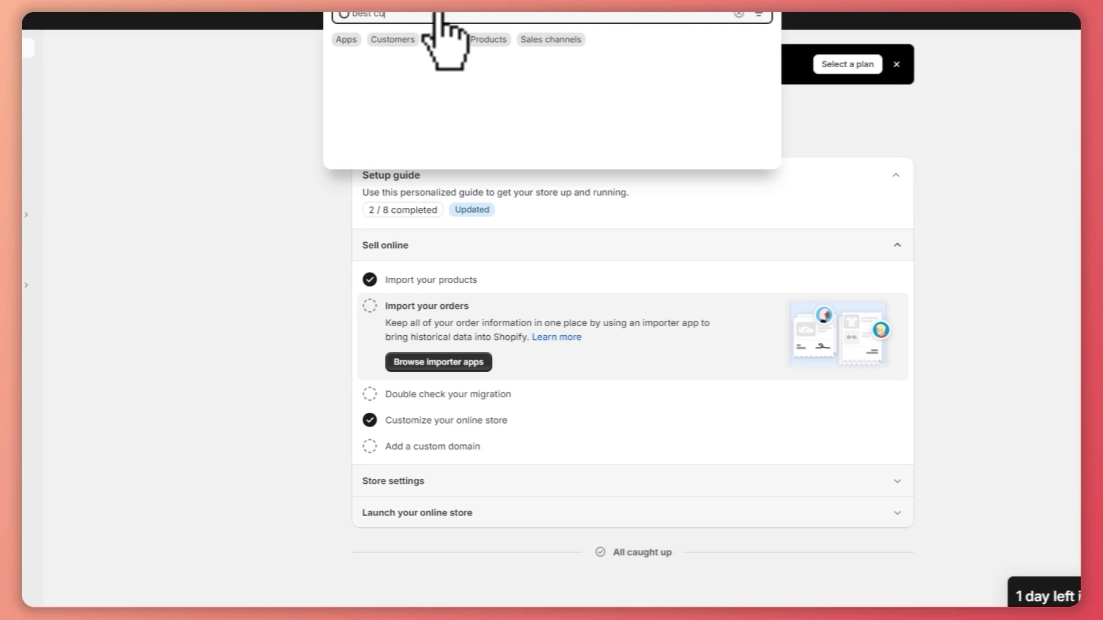
type("rrency converter")
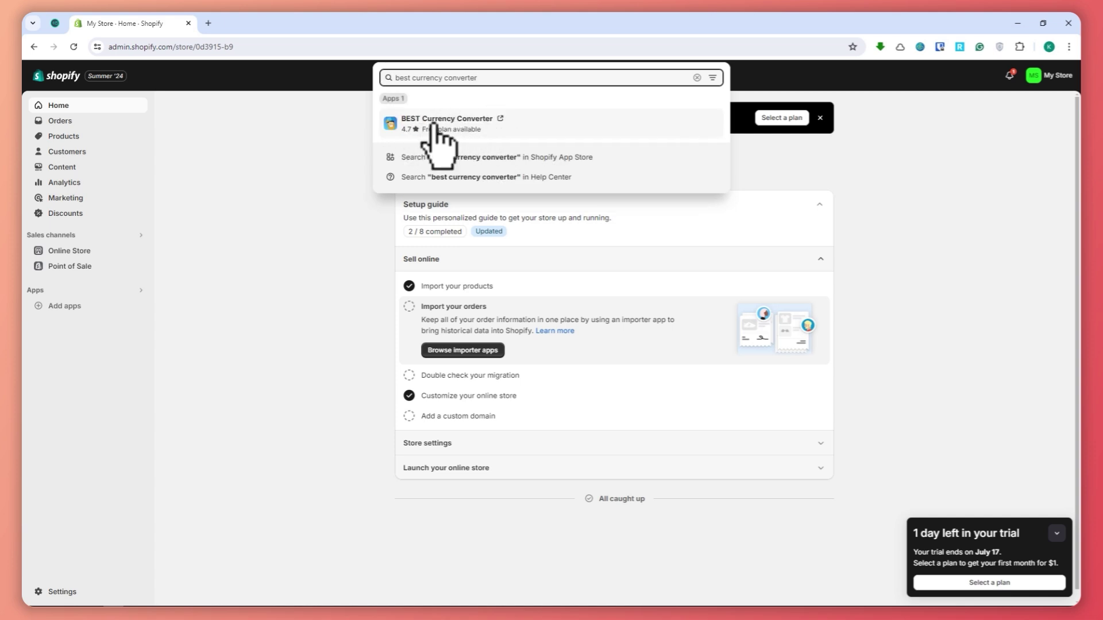
left_click(427, 122)
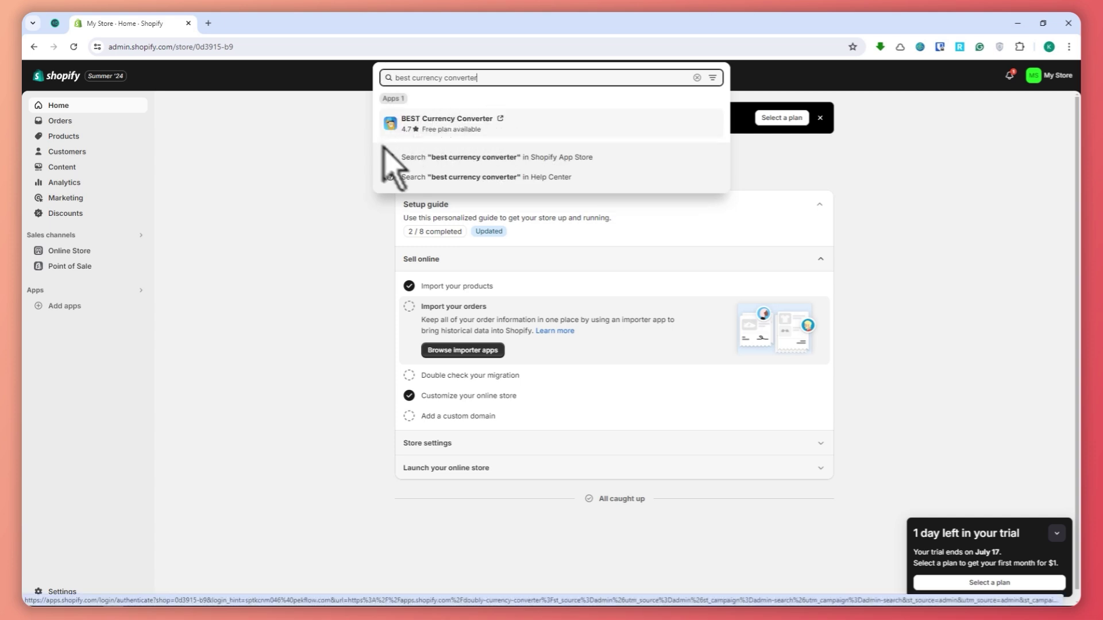
left_click(460, 159)
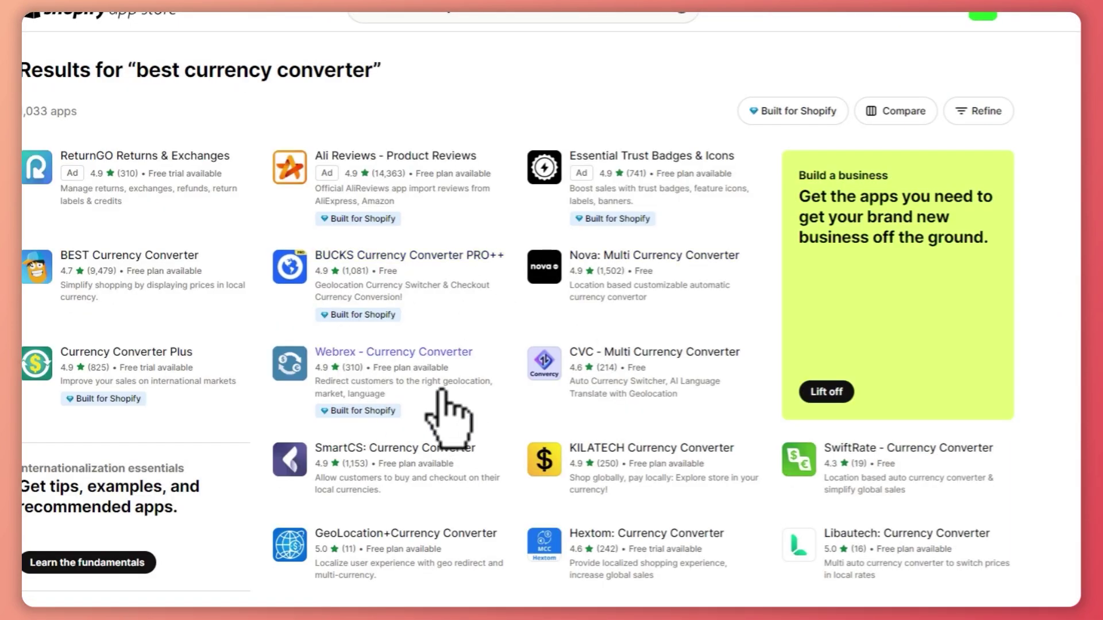
Scroll through the 1,033 app results and back up to BEST Currency Converter near the top.
scroll(442, 402, "down", 2)
scroll(439, 413, "down", 2)
scroll(439, 413, "down", 2)
scroll(454, 402, "up", 4)
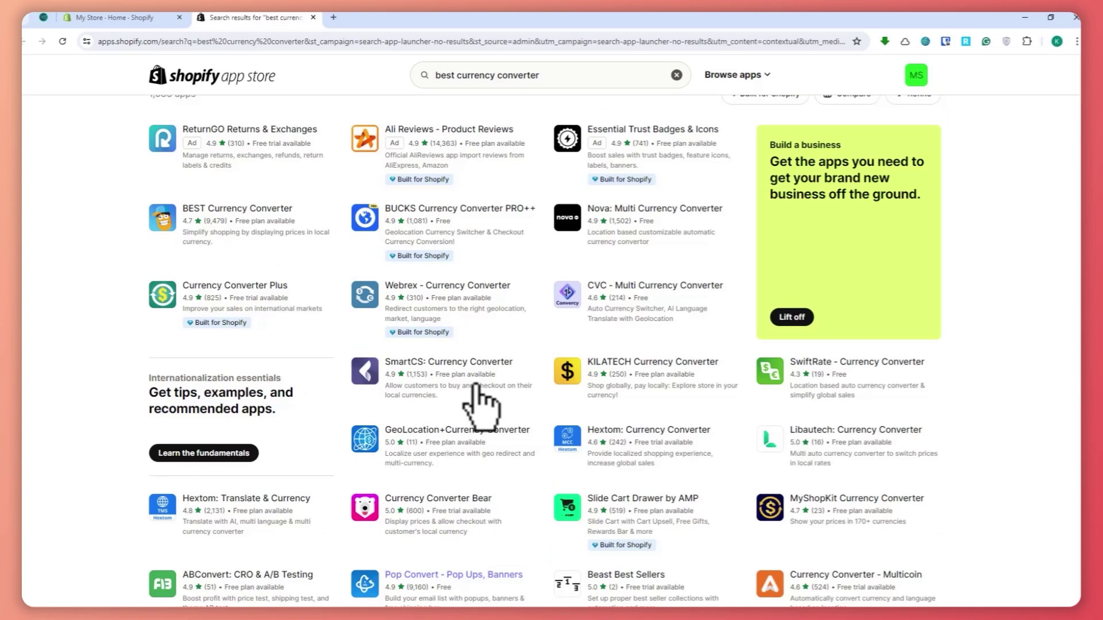
scroll(479, 407, "up", 1)
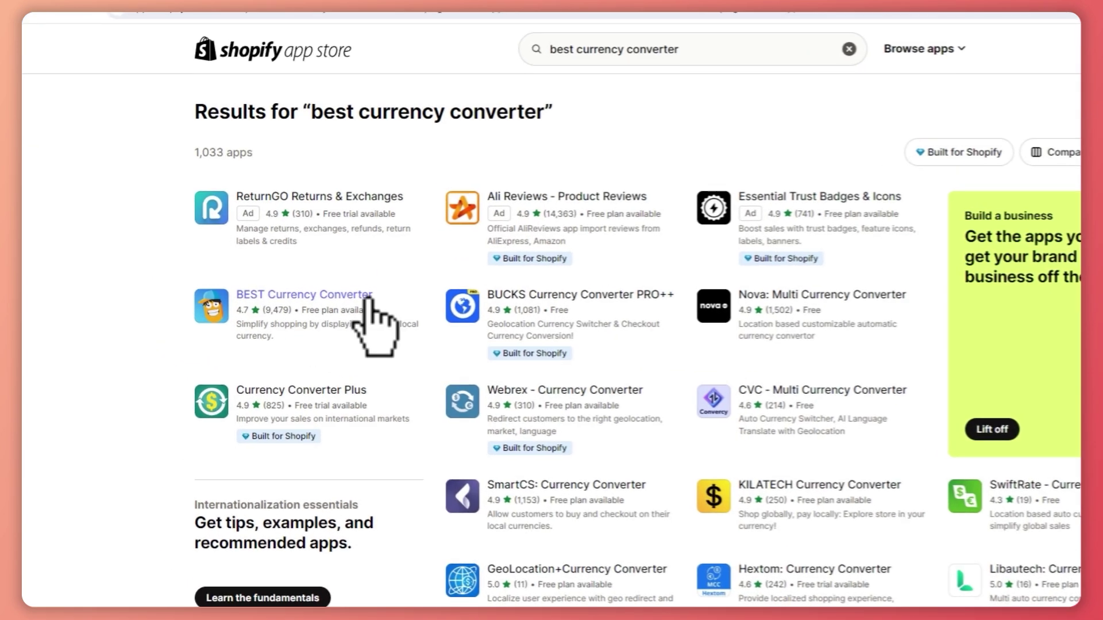
Open the BEST Currency Converter listing and page through its switcher-theme screenshots.
left_click(202, 287)
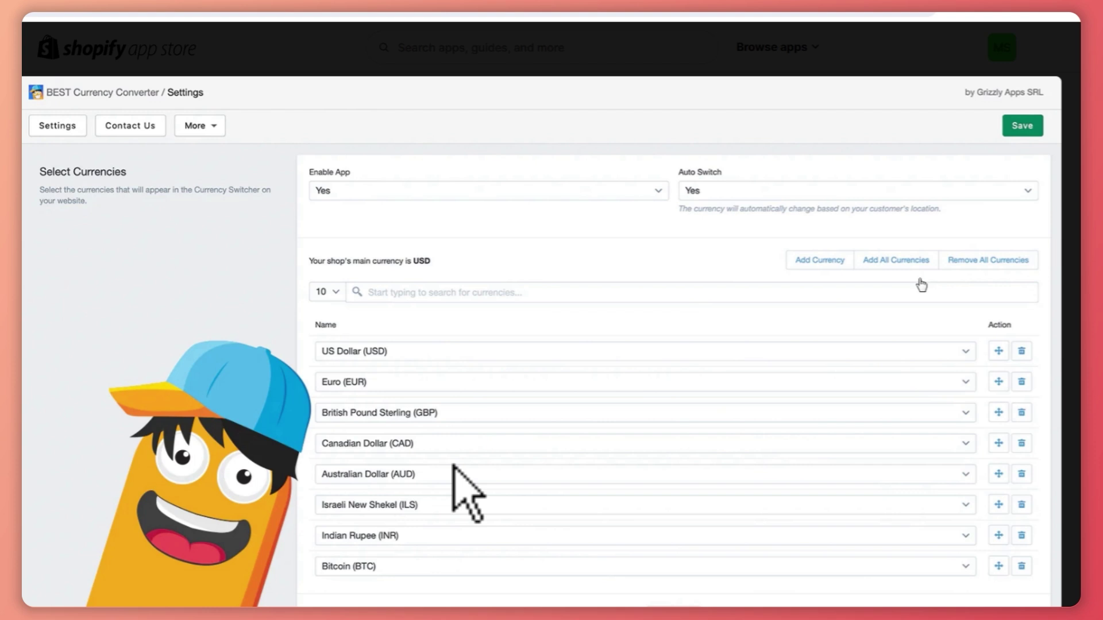
left_click(1051, 376)
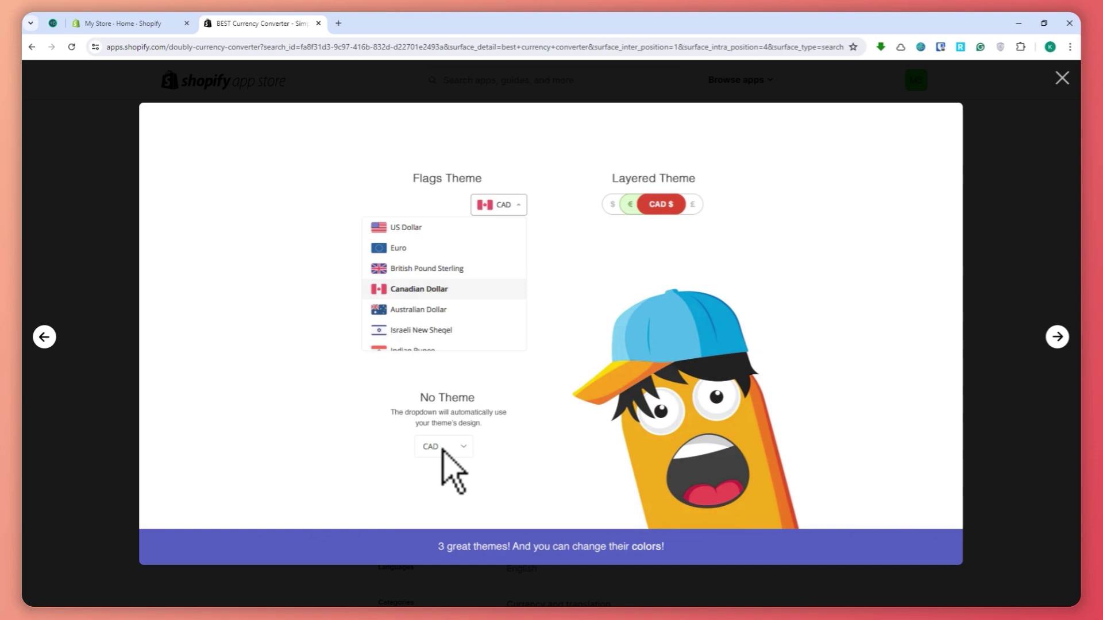
left_click(1056, 337)
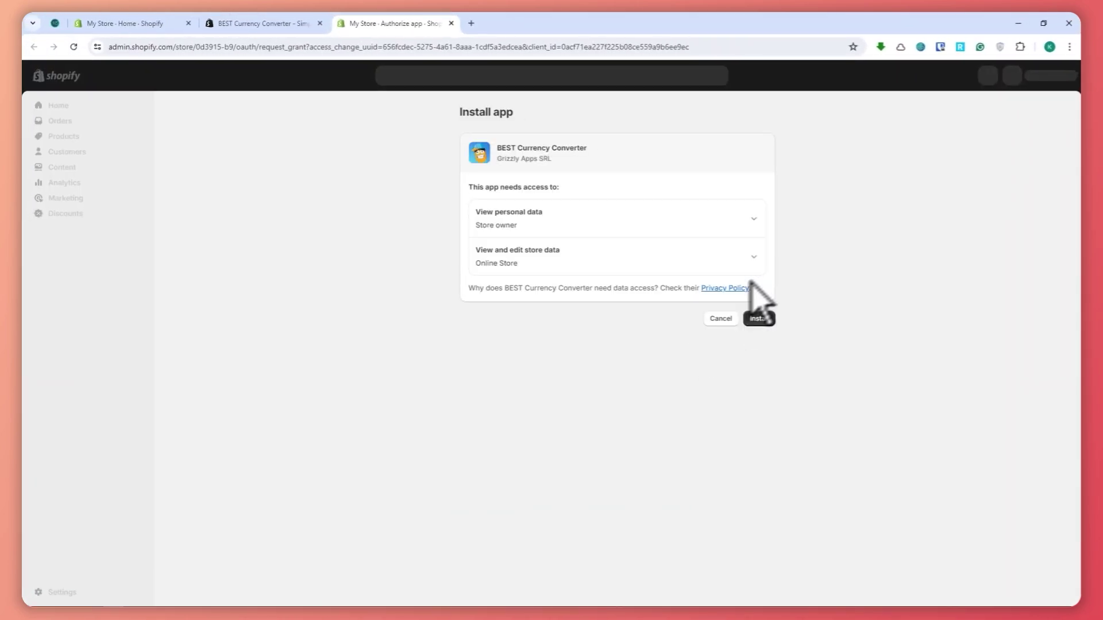
Approve installing BEST Currency Converter with the data access it requests.
left_click(758, 319)
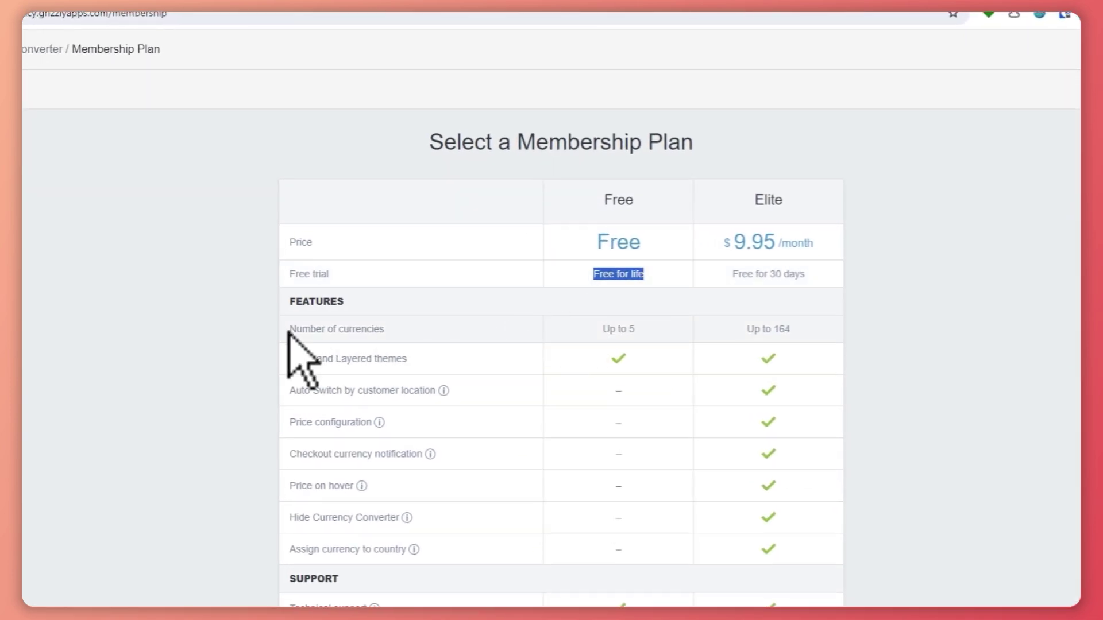
Compare the Free plan's 5-currency limit with the Elite plan's 164 currencies.
left_click_drag(661, 329, 571, 331)
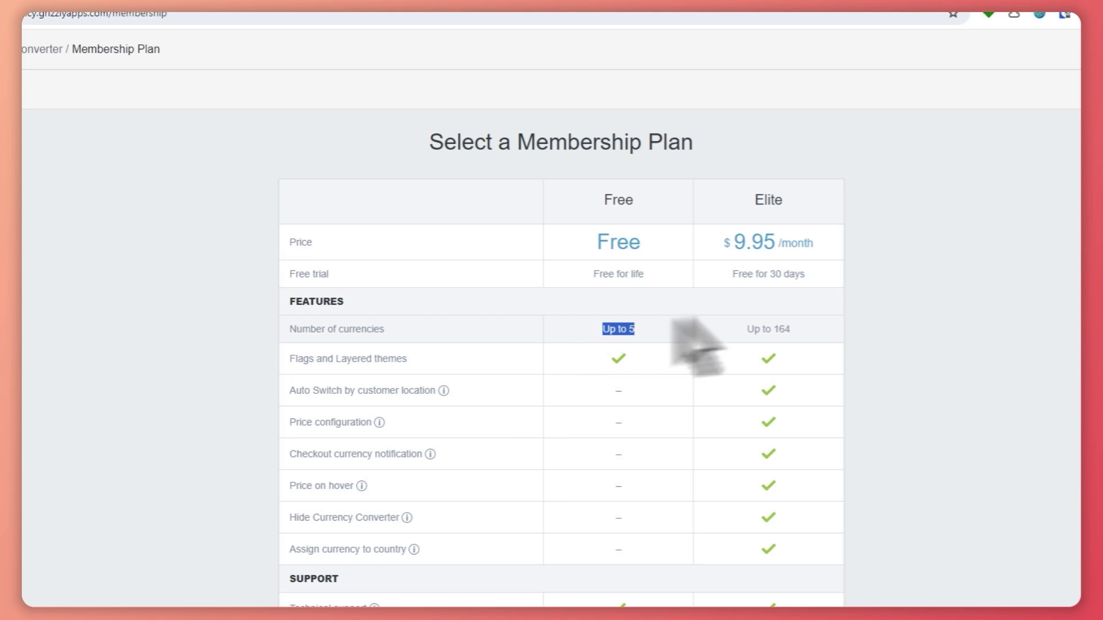
left_click(860, 339)
left_click_drag(860, 339, 732, 329)
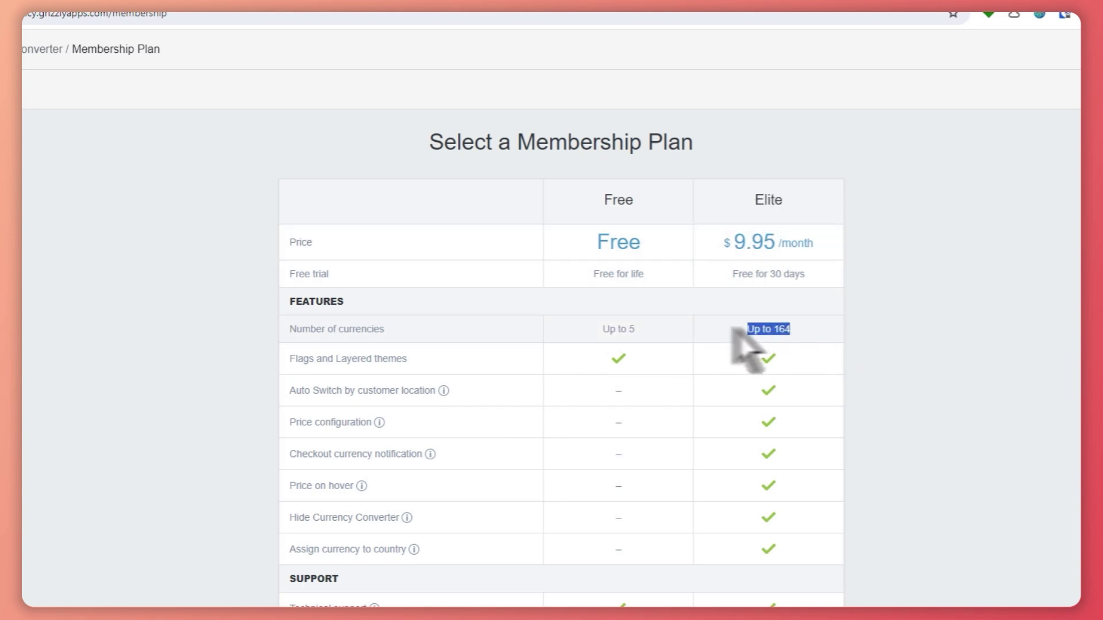
left_click(908, 298)
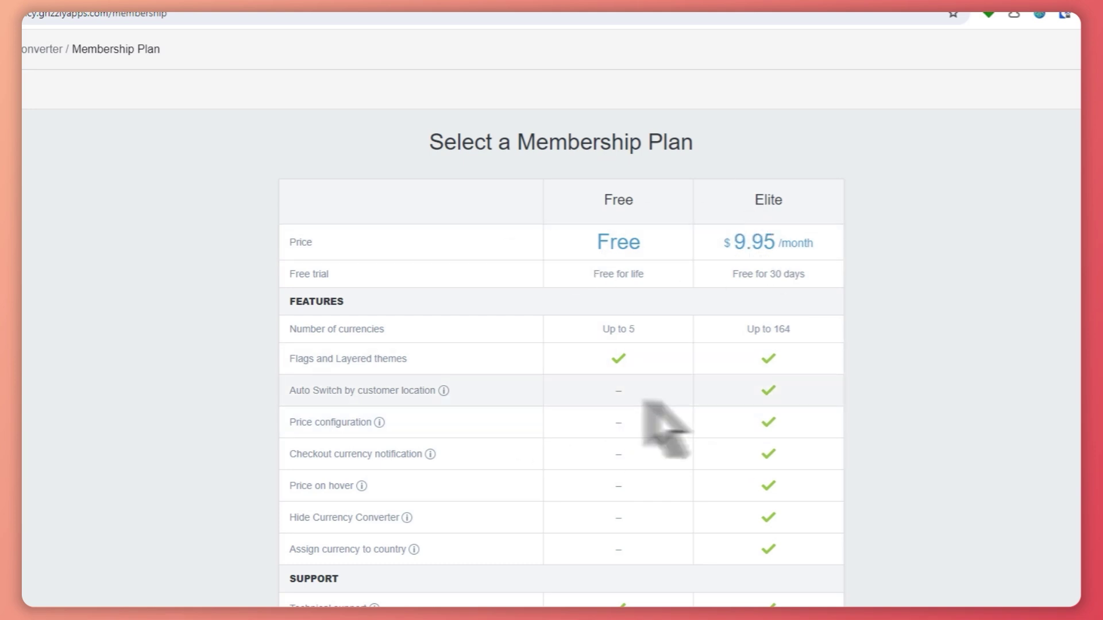
Review the features Free lacks, accept the terms, and choose the Free plan.
scroll(660, 451, "down", 1)
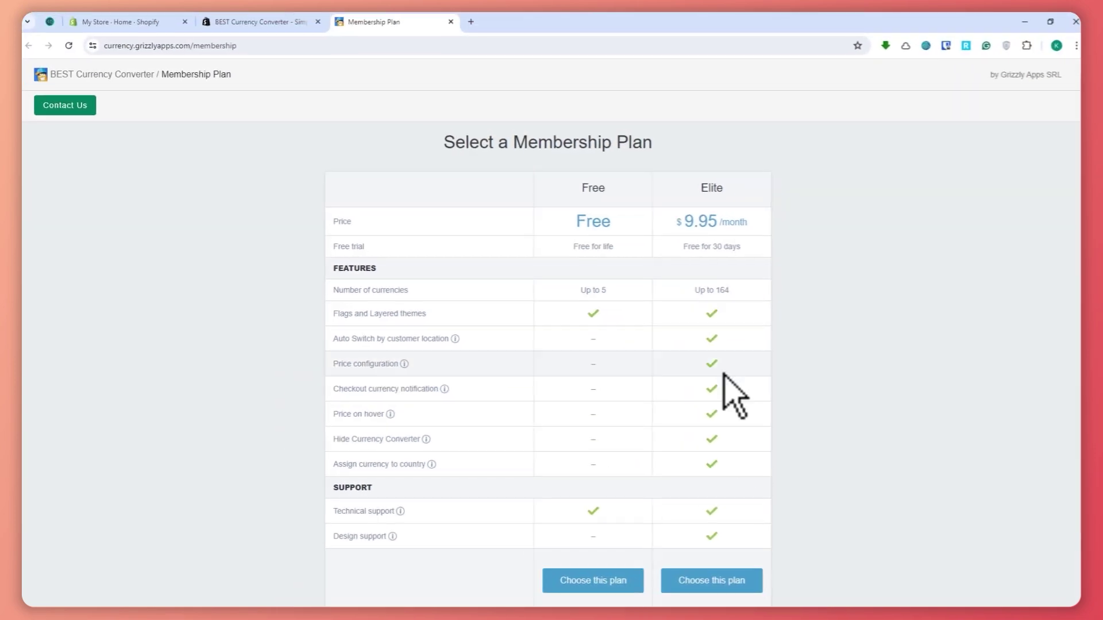
scroll(728, 483, "down", 1)
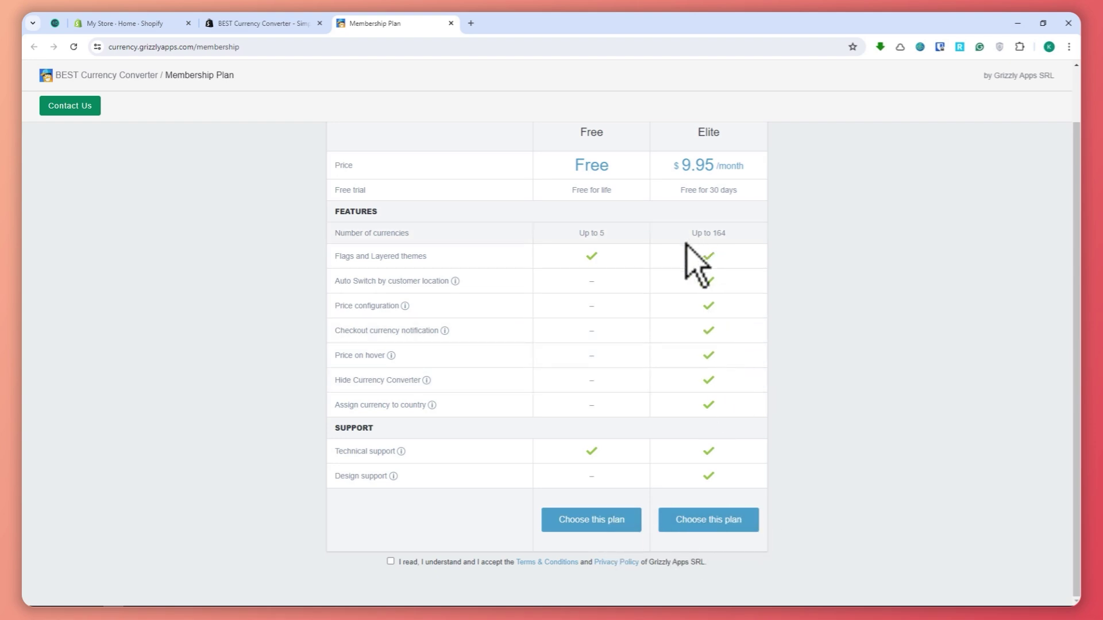
left_click_drag(689, 232, 749, 420)
left_click(827, 343)
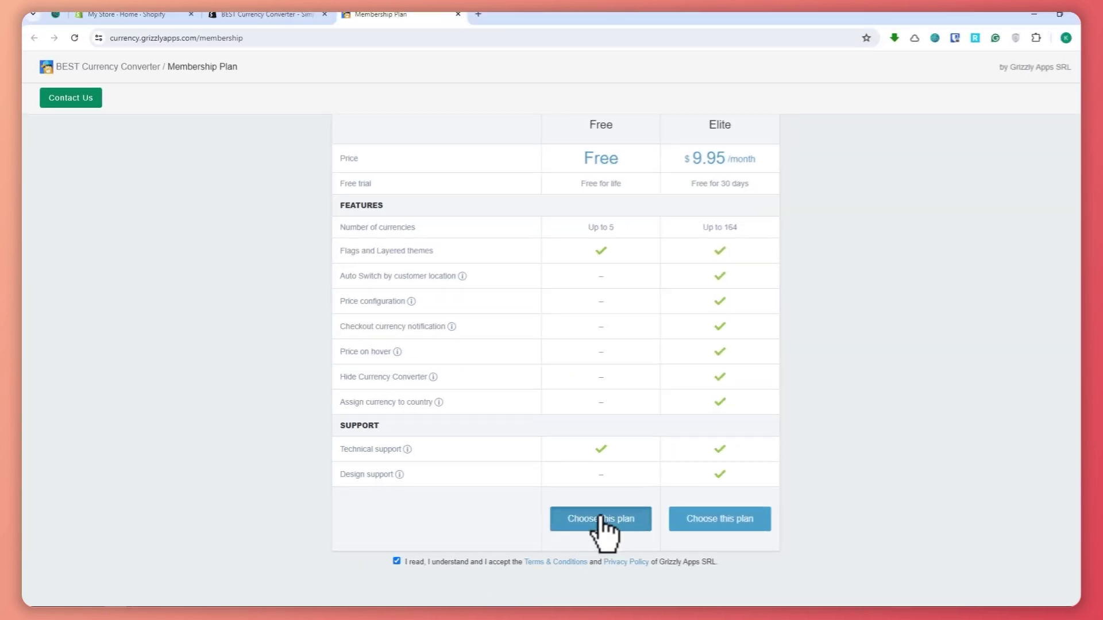
left_click(751, 497)
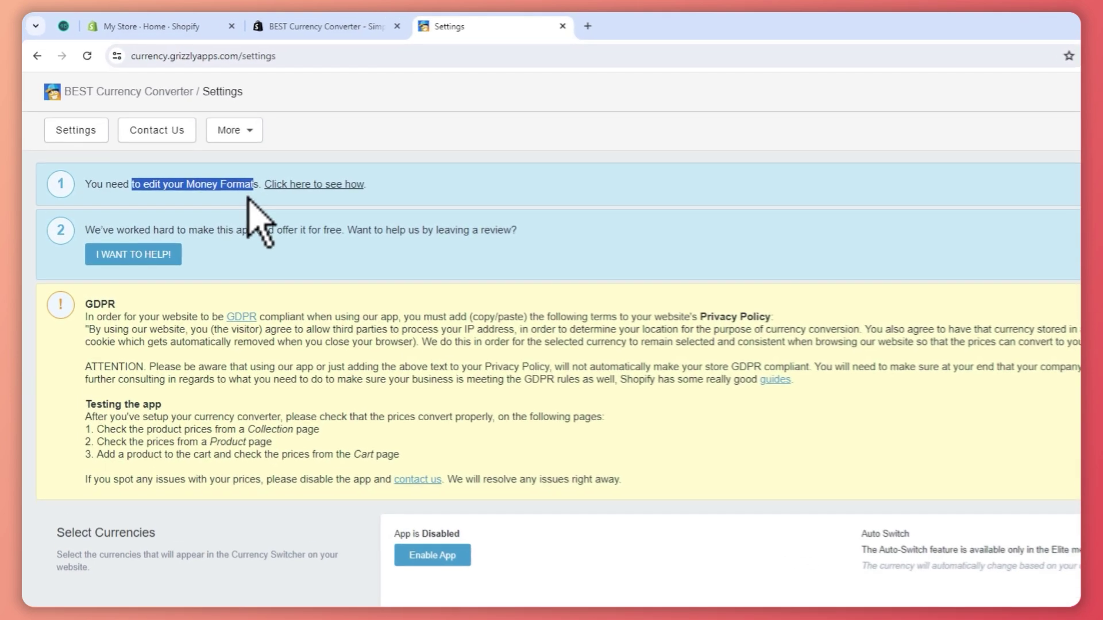
Open the 'Click here to see how' guide from the money formats notice on Settings.
left_click(250, 150)
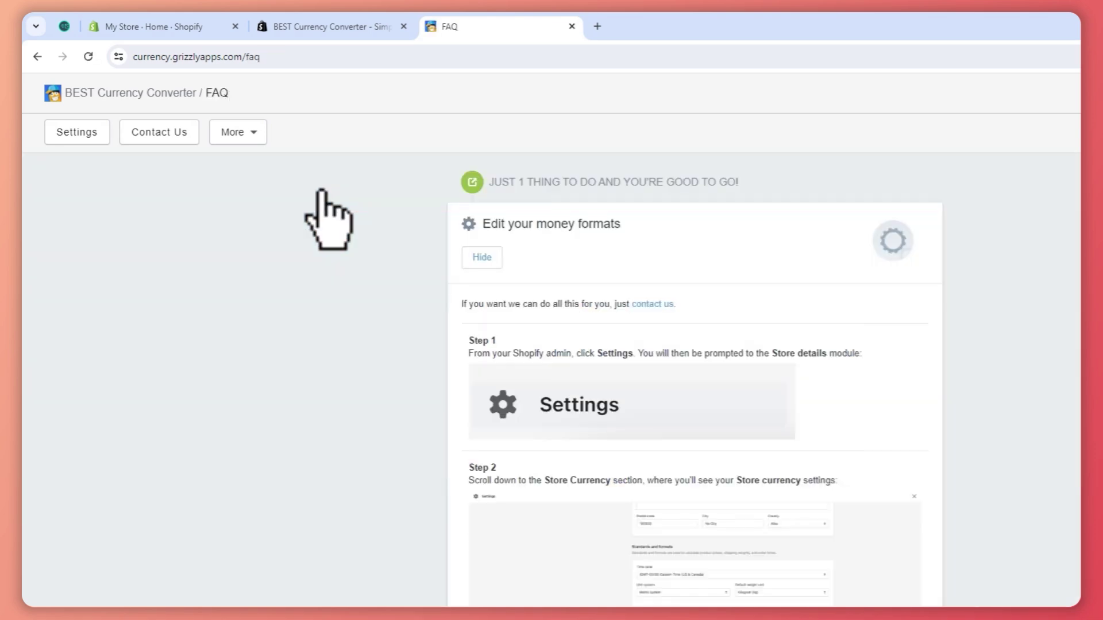
Read the FAQ's Store Currency and HTML with/without currency format instructions.
scroll(660, 321, "down", 3)
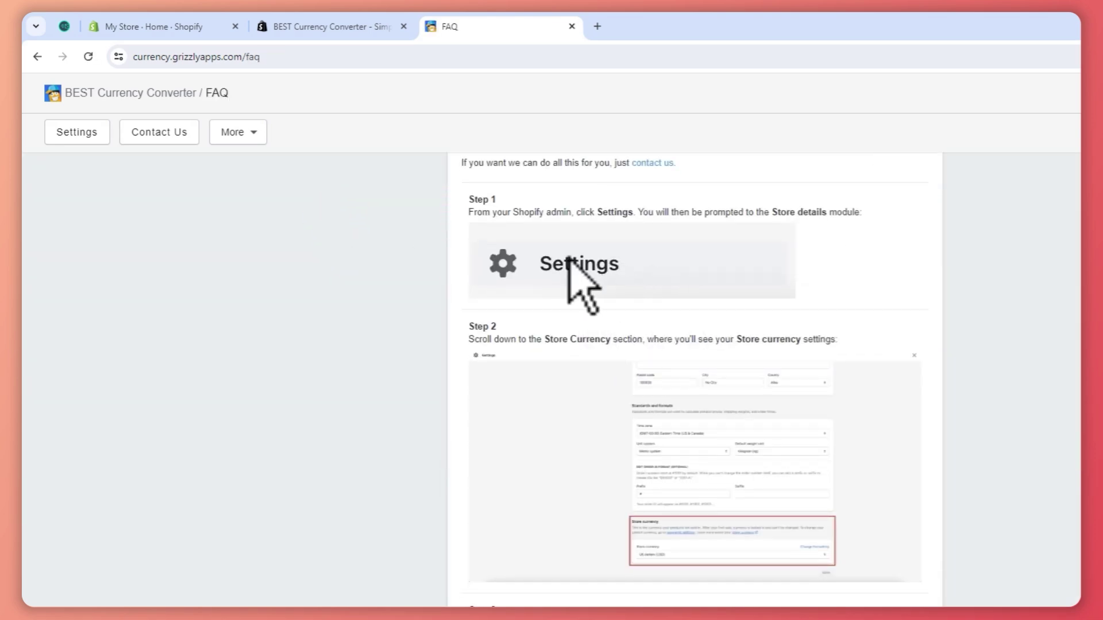
scroll(571, 287, "down", 3)
scroll(571, 316, "up", 2)
left_click_drag(433, 214, 660, 213)
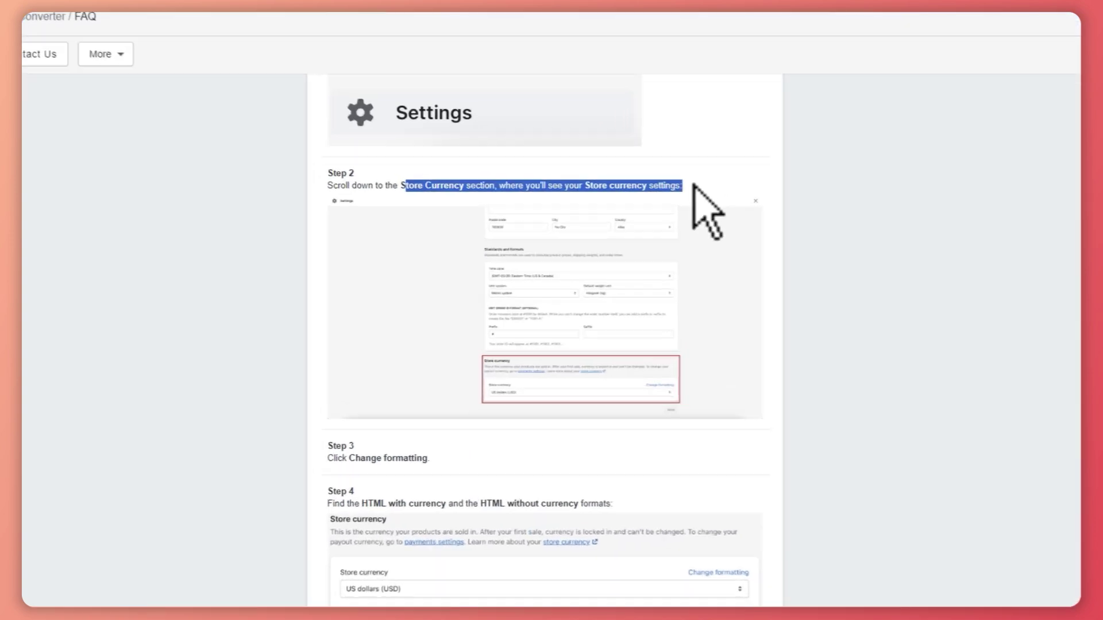
scroll(561, 399, "down", 4)
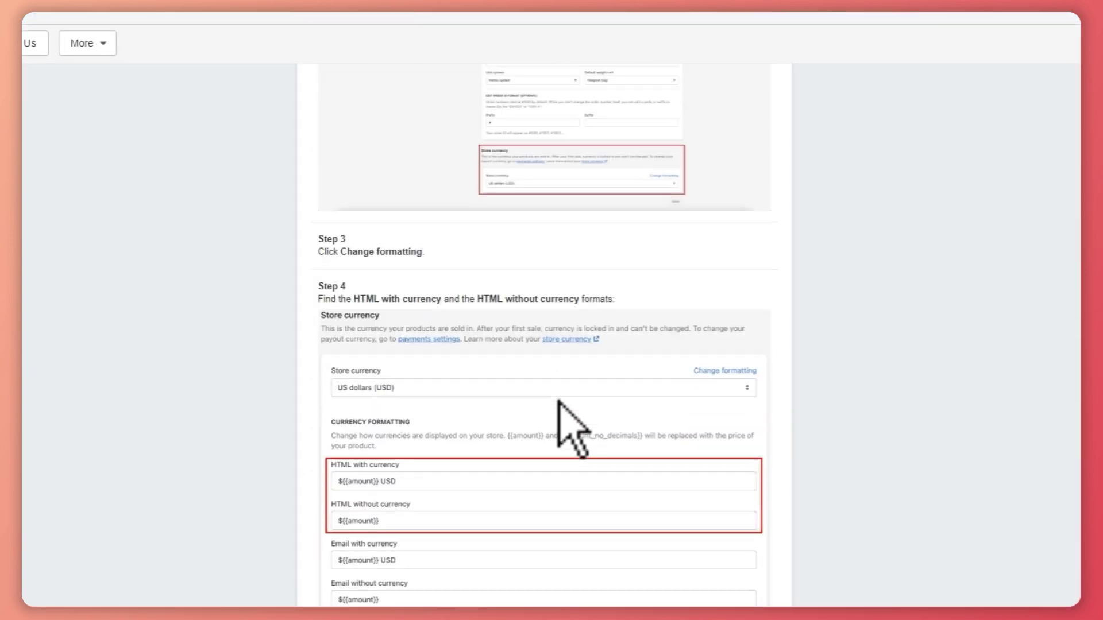
scroll(467, 333, "down", 2)
scroll(511, 322, "down", 2)
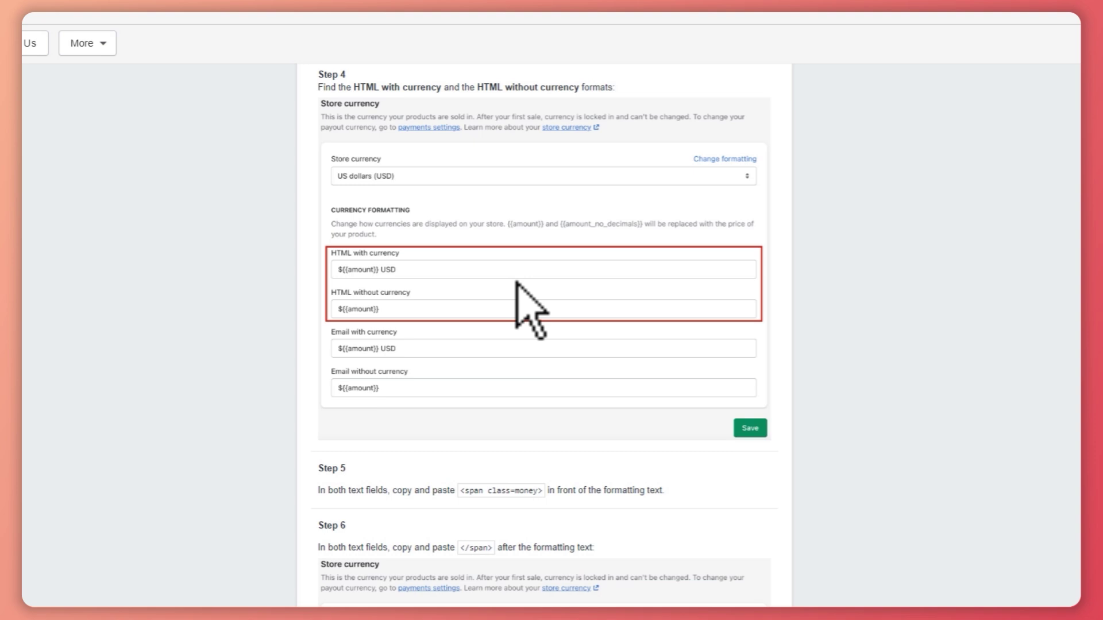
left_click_drag(394, 135, 577, 135)
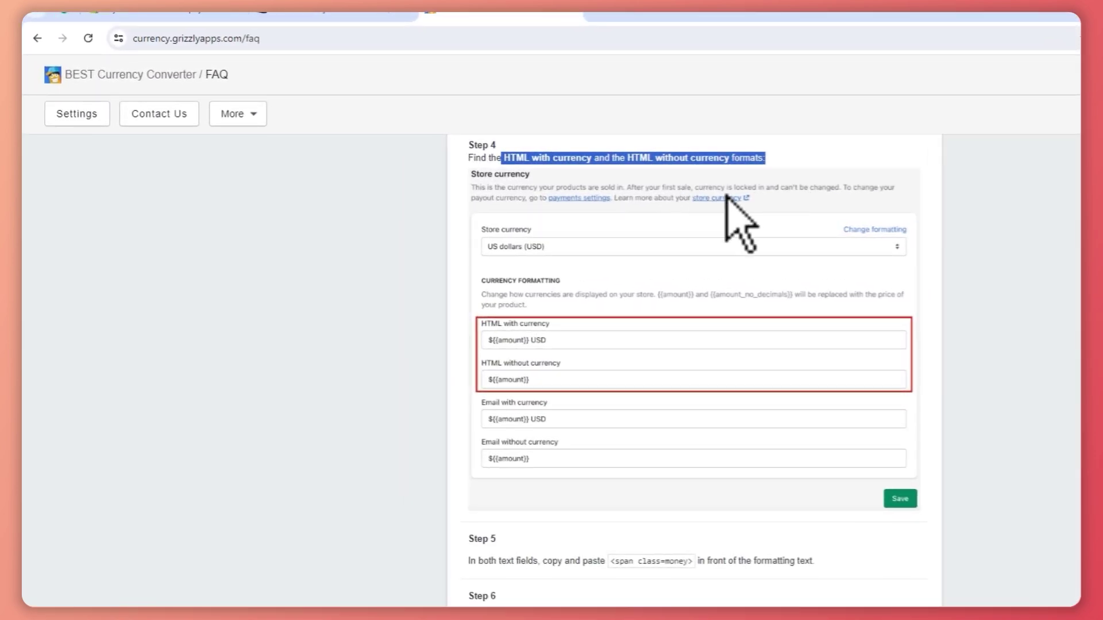
scroll(626, 376, "down", 3)
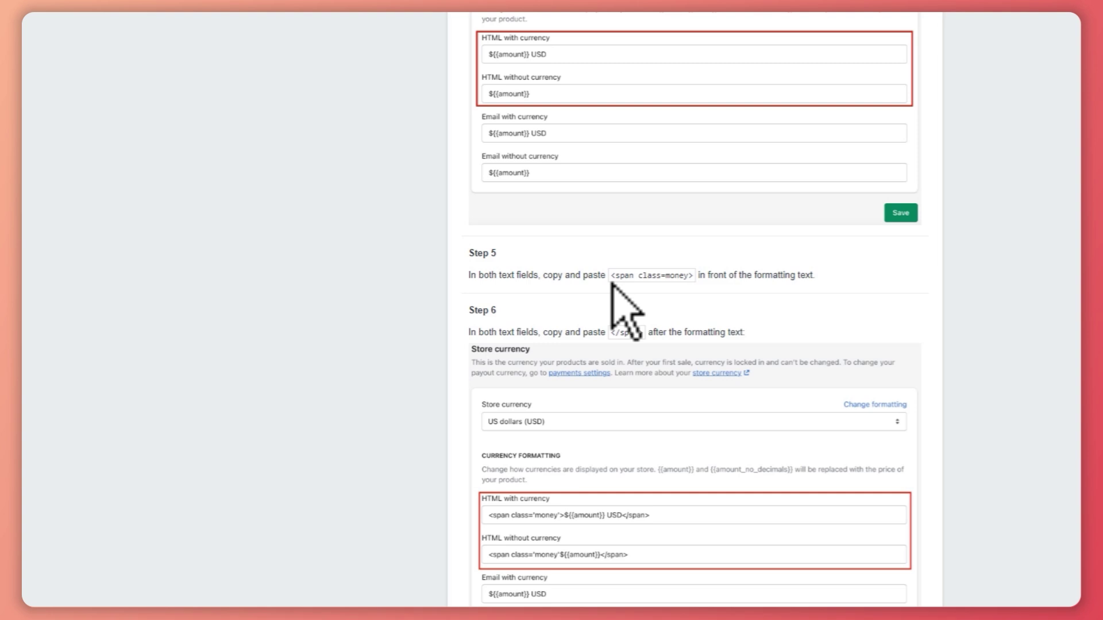
left_click_drag(480, 430, 694, 440)
scroll(598, 431, "down", 3)
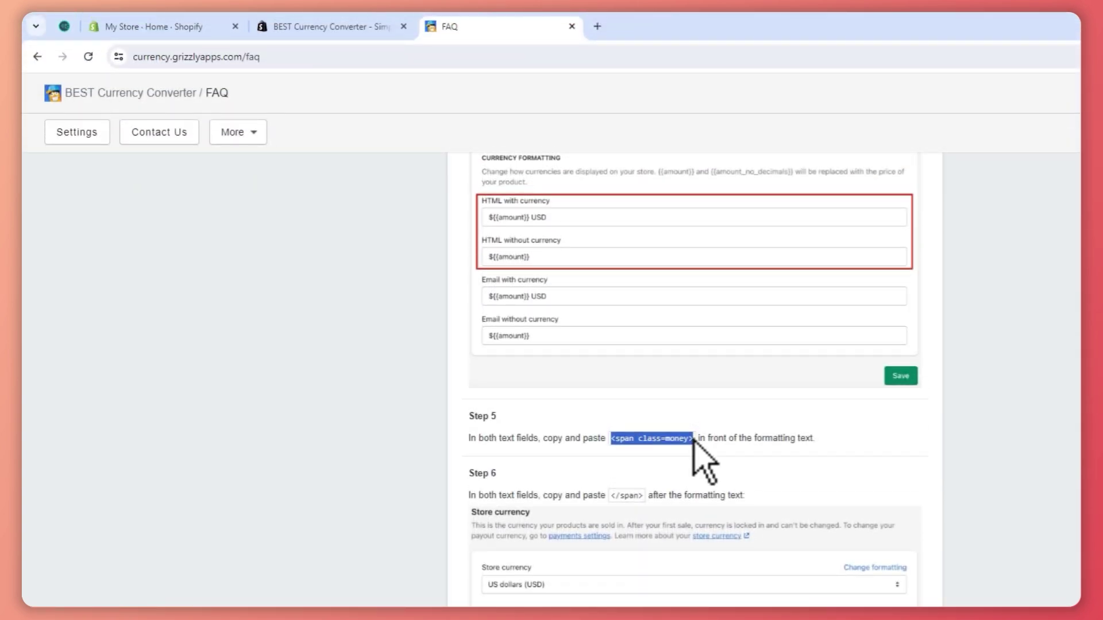
Copy the <span class=money> code from Step 5 and read on through Steps 6–7.
right_click(665, 439)
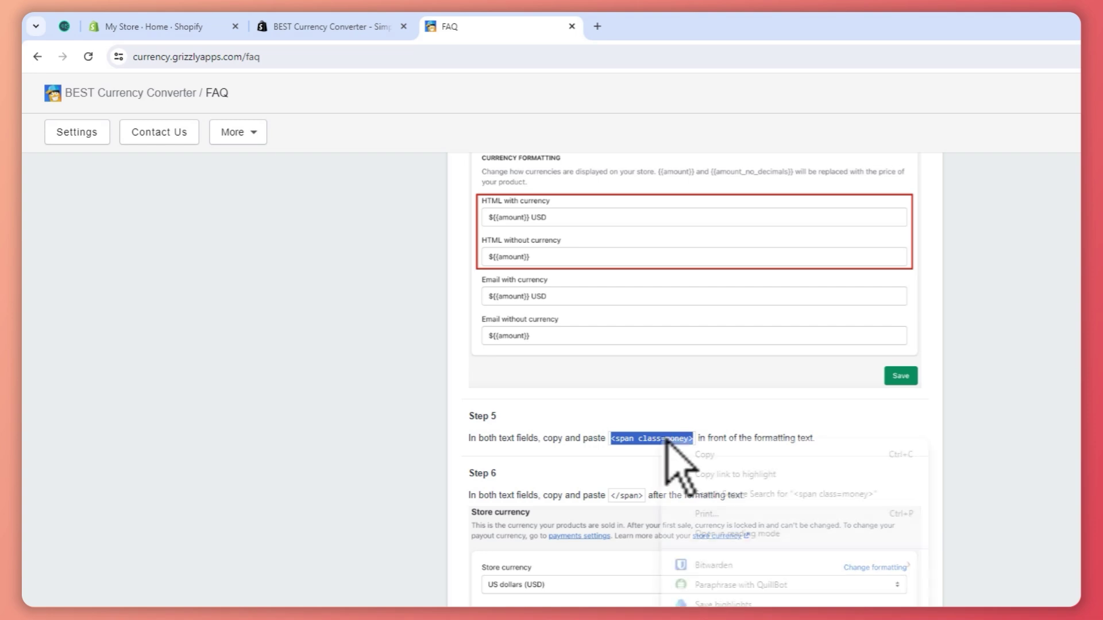
left_click(700, 452)
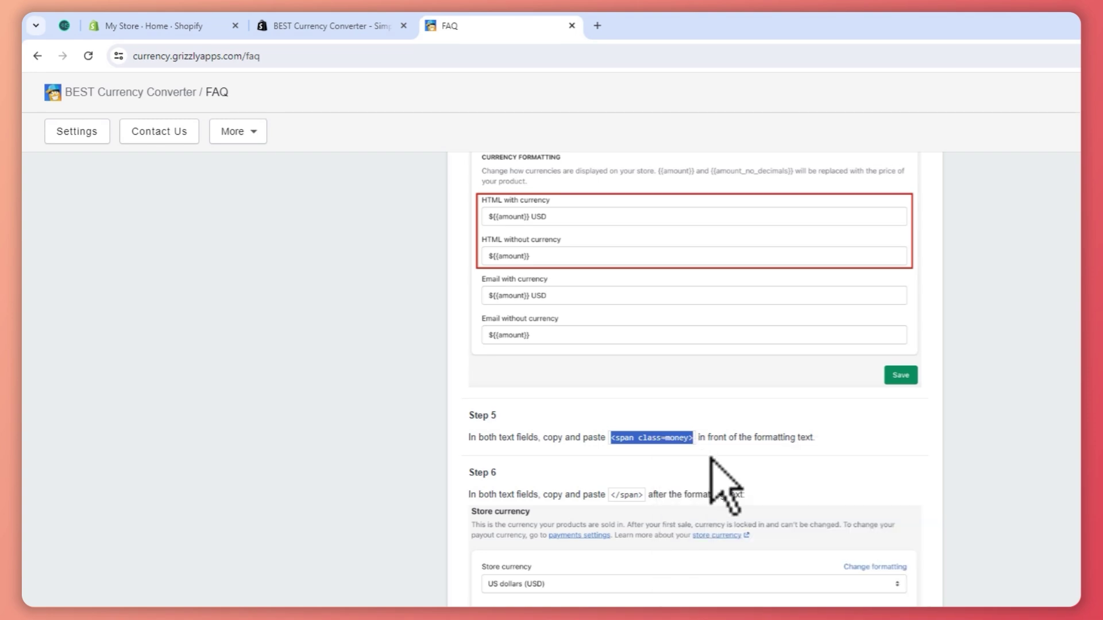
scroll(712, 459, "down", 1)
scroll(665, 449, "down", 1)
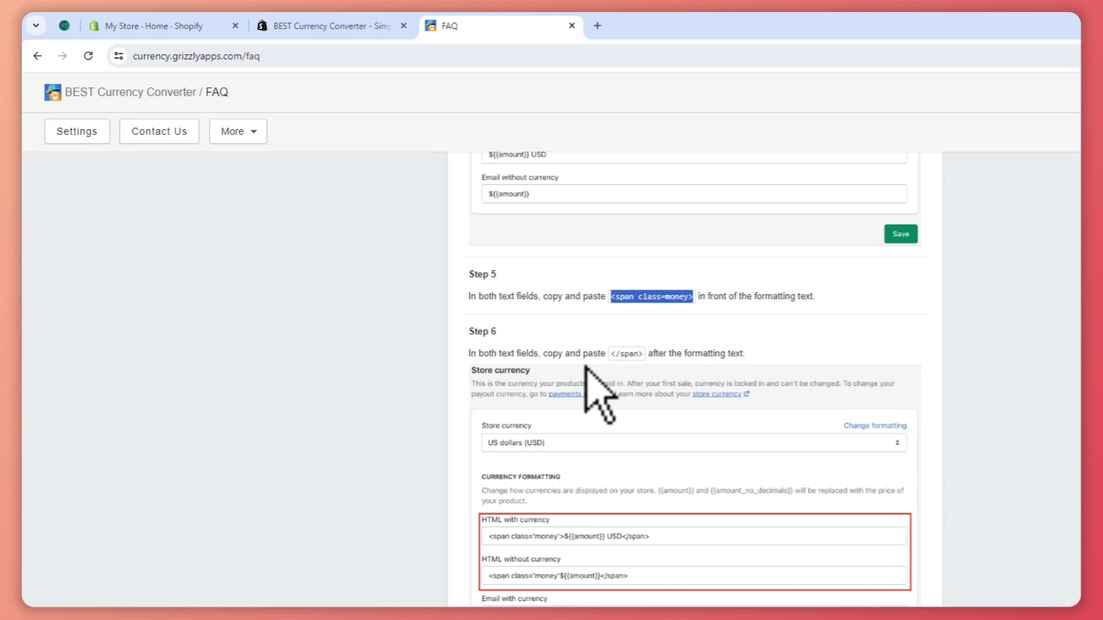
scroll(628, 454, "down", 1)
scroll(574, 468, "down", 1)
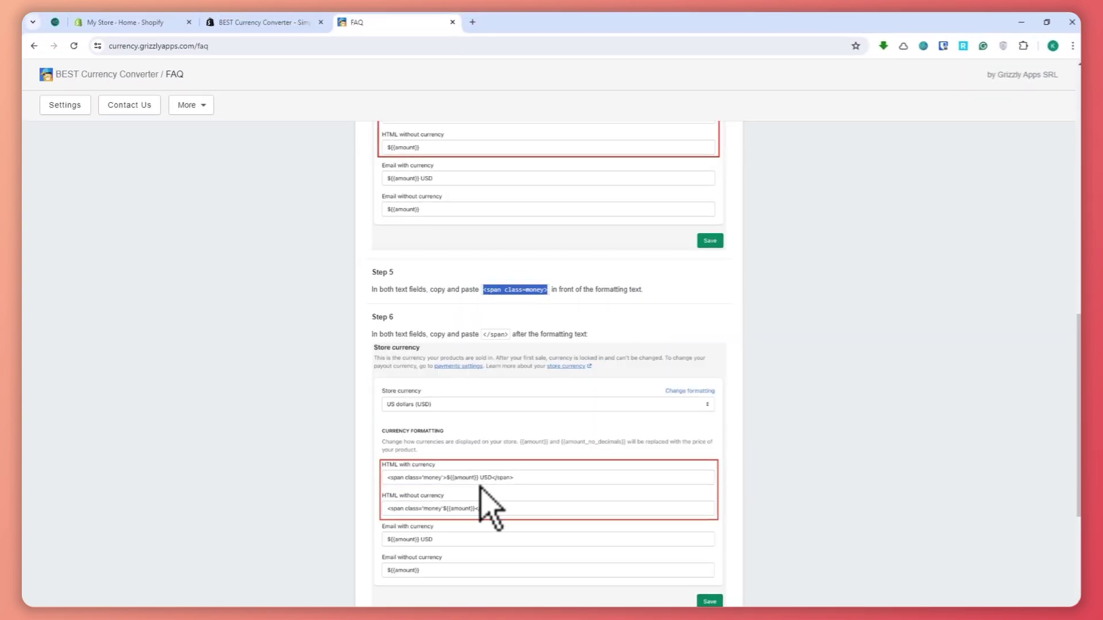
scroll(480, 486, "down", 1)
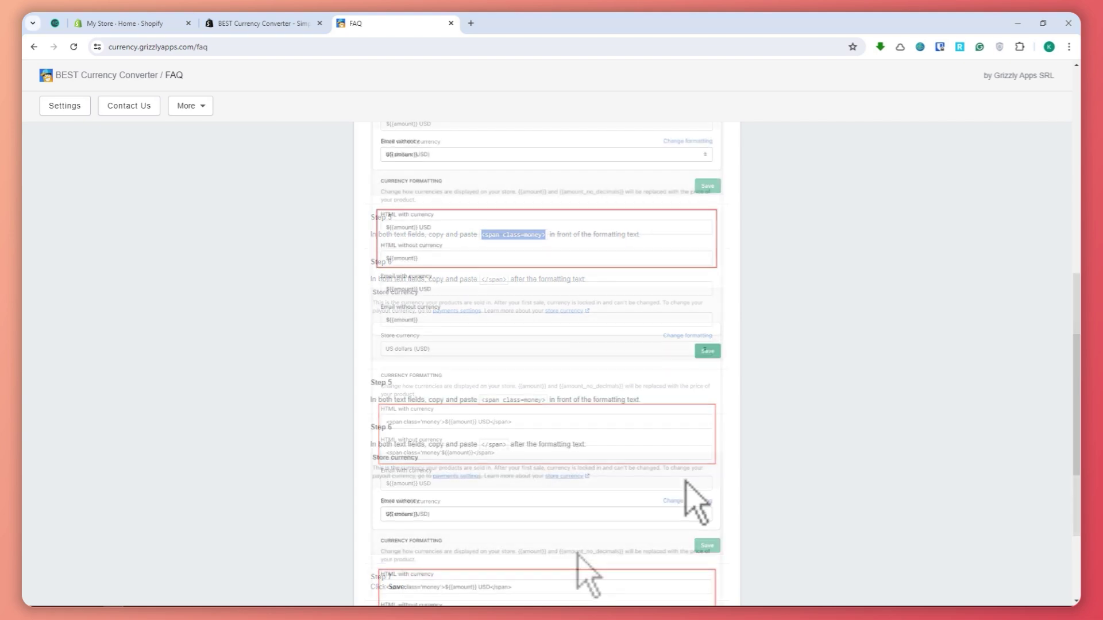
Go to the store admin's General settings and show the Currency display options.
left_click(151, 24)
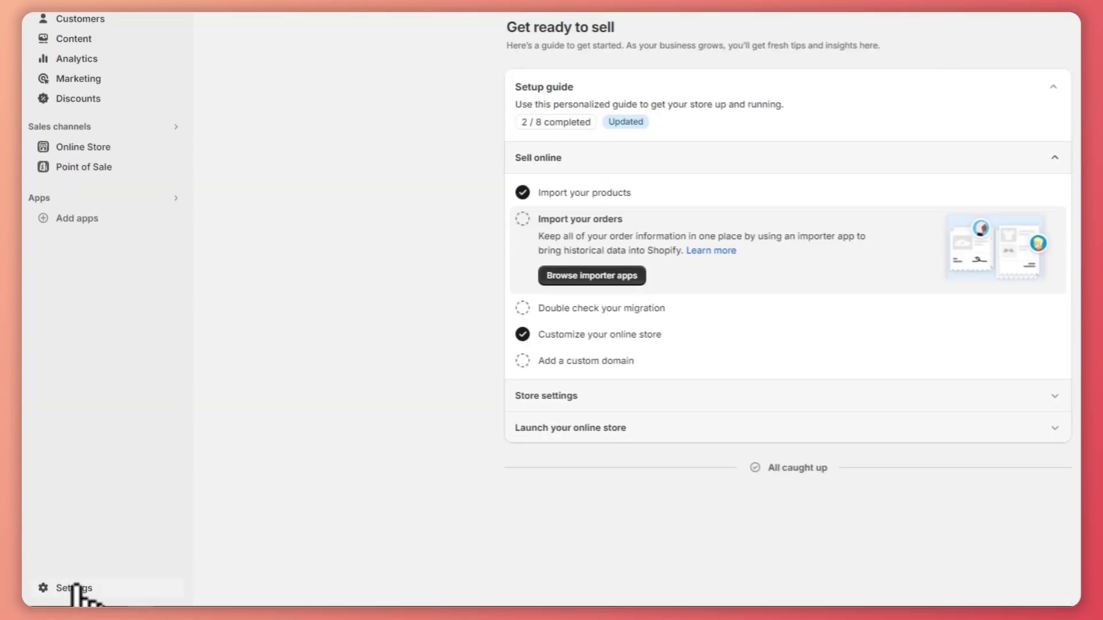
left_click(75, 586)
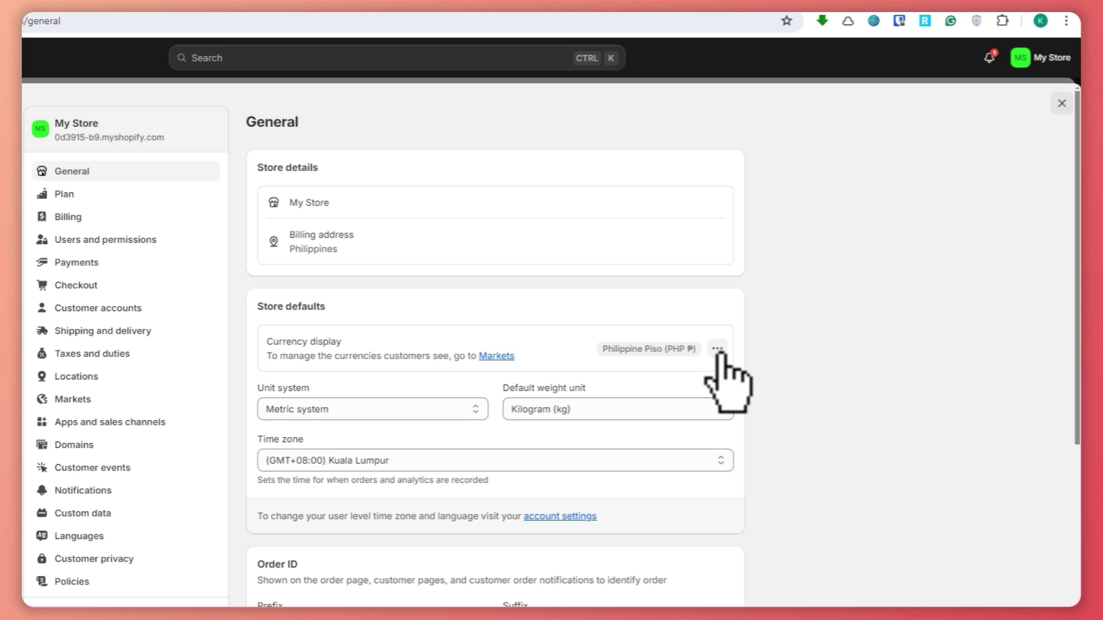
left_click(718, 350)
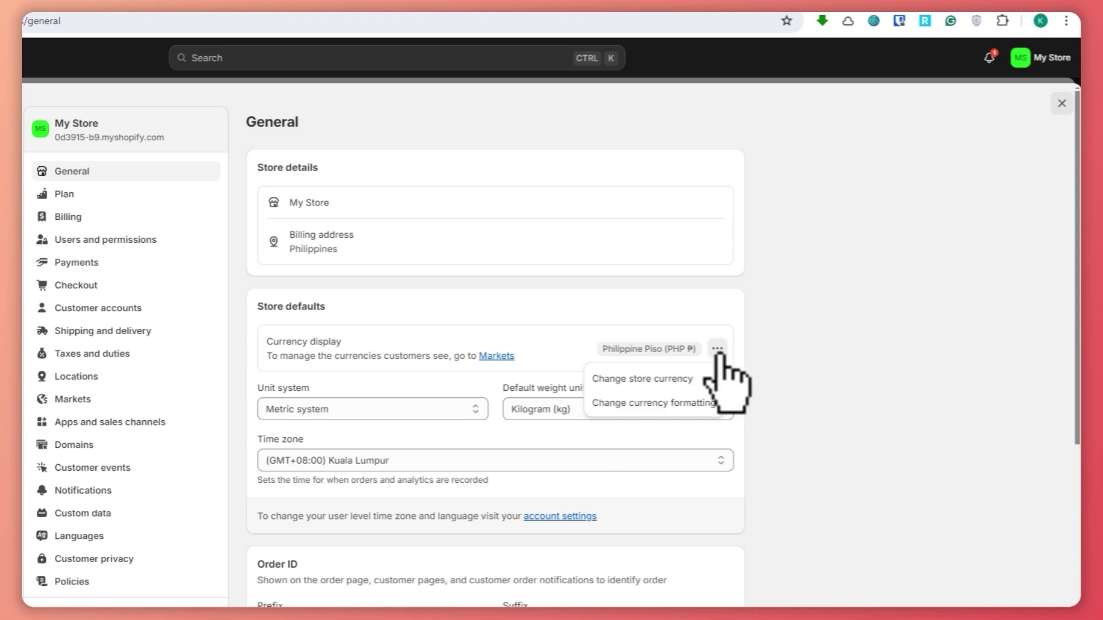
Open Change currency formatting and select text in the HTML with currency format.
left_click(671, 403)
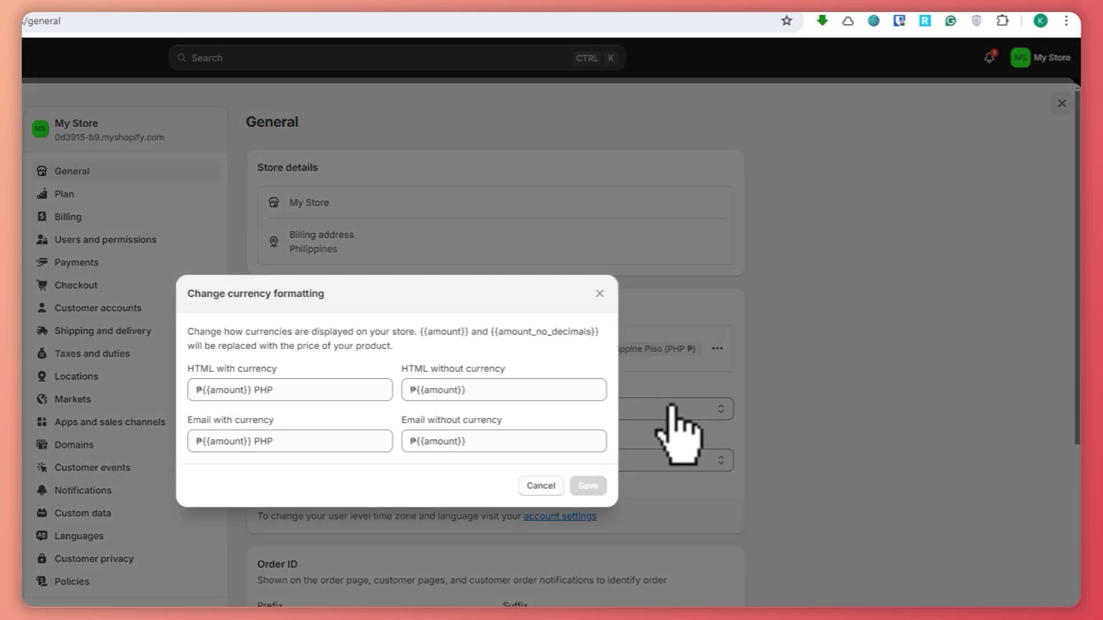
left_click(329, 391)
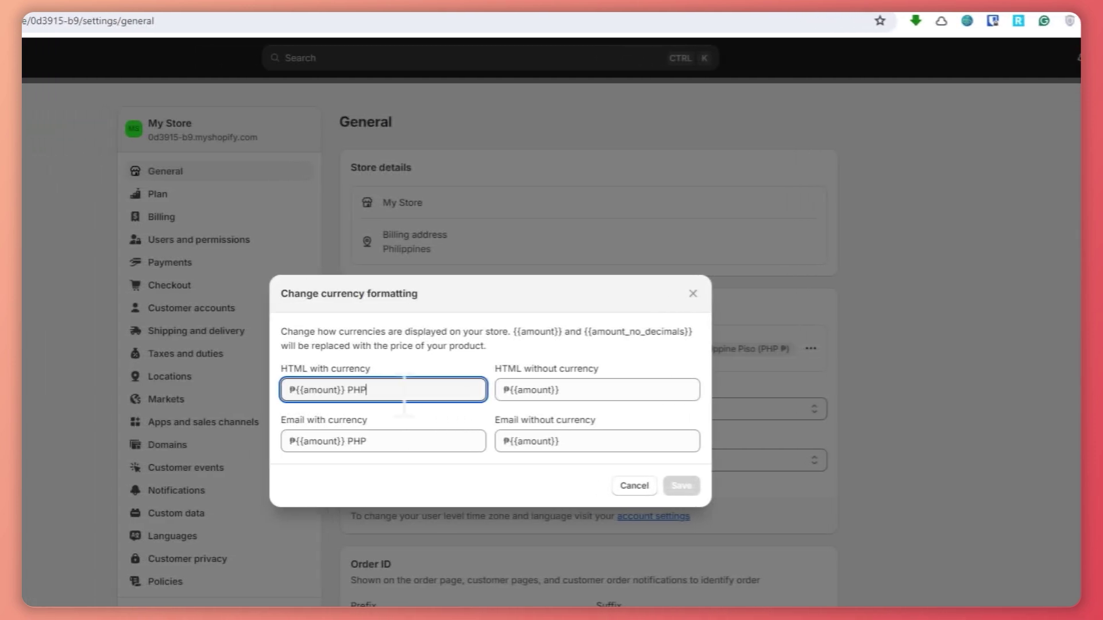
left_click_drag(310, 368, 387, 374)
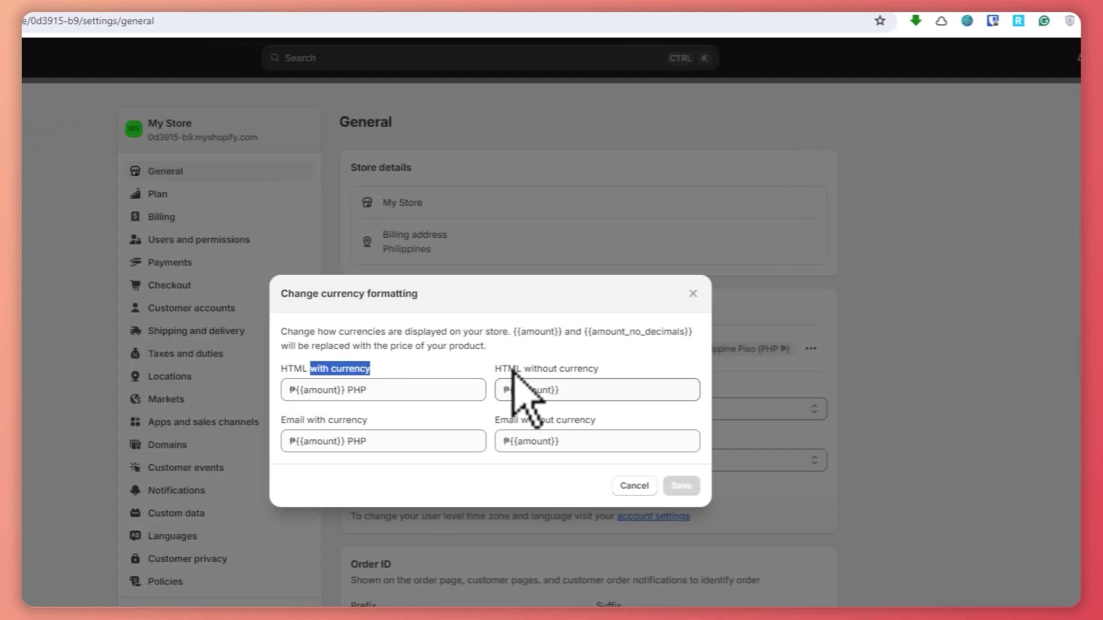
left_click_drag(522, 368, 595, 371)
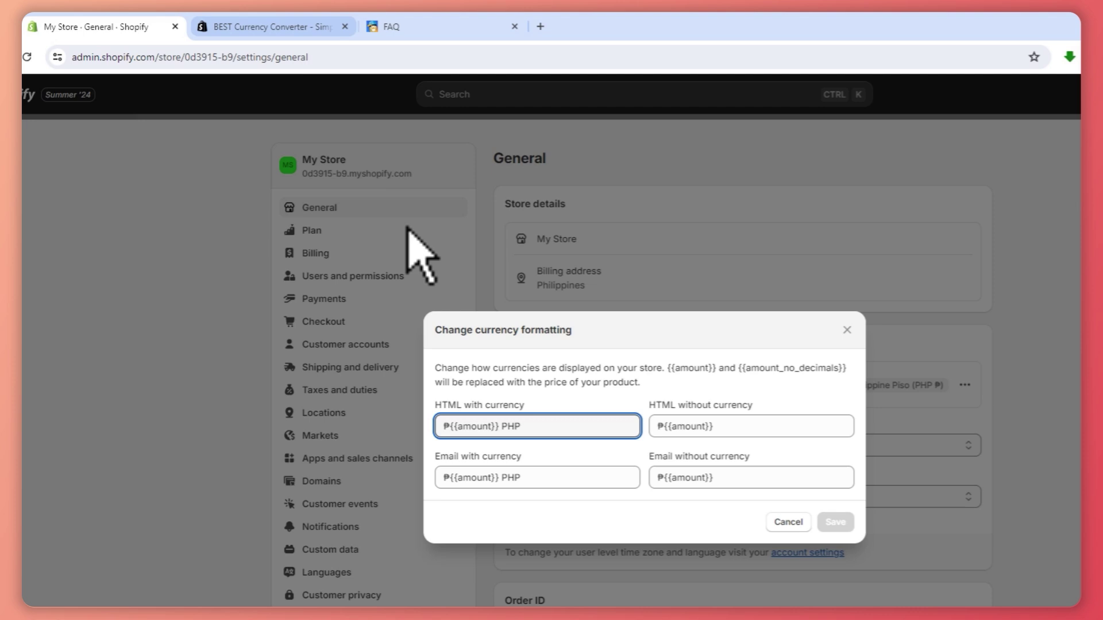
Copy the <span class=money> code again from the FAQ's Step 5.
left_click(296, 27)
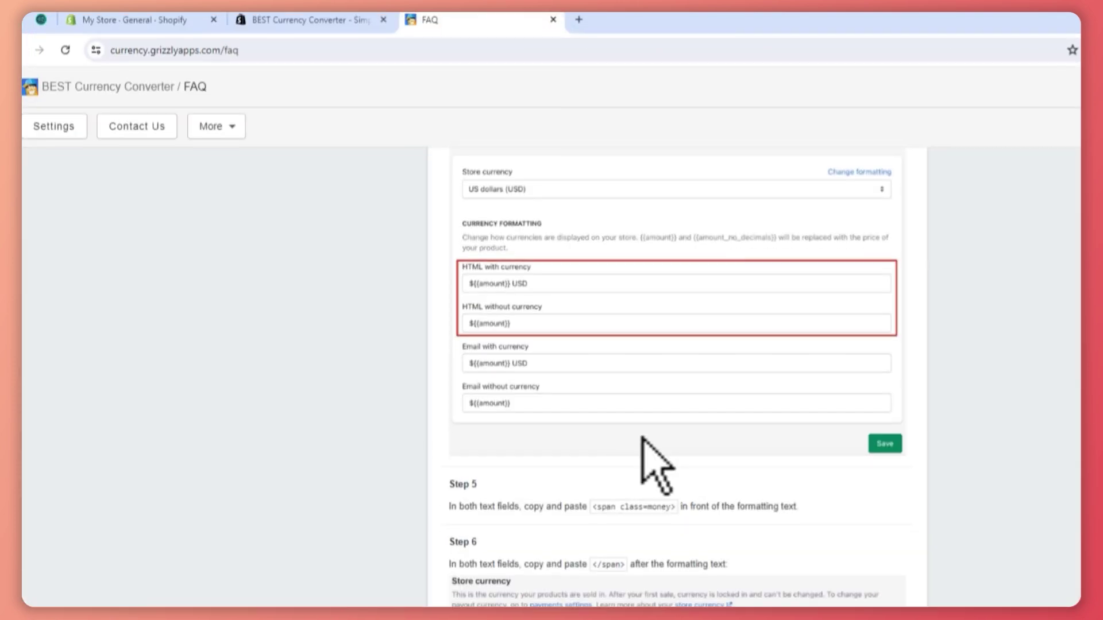
scroll(642, 438, "up", 1)
scroll(517, 254, "up", 3)
scroll(537, 284, "up", 3)
scroll(636, 300, "down", 4)
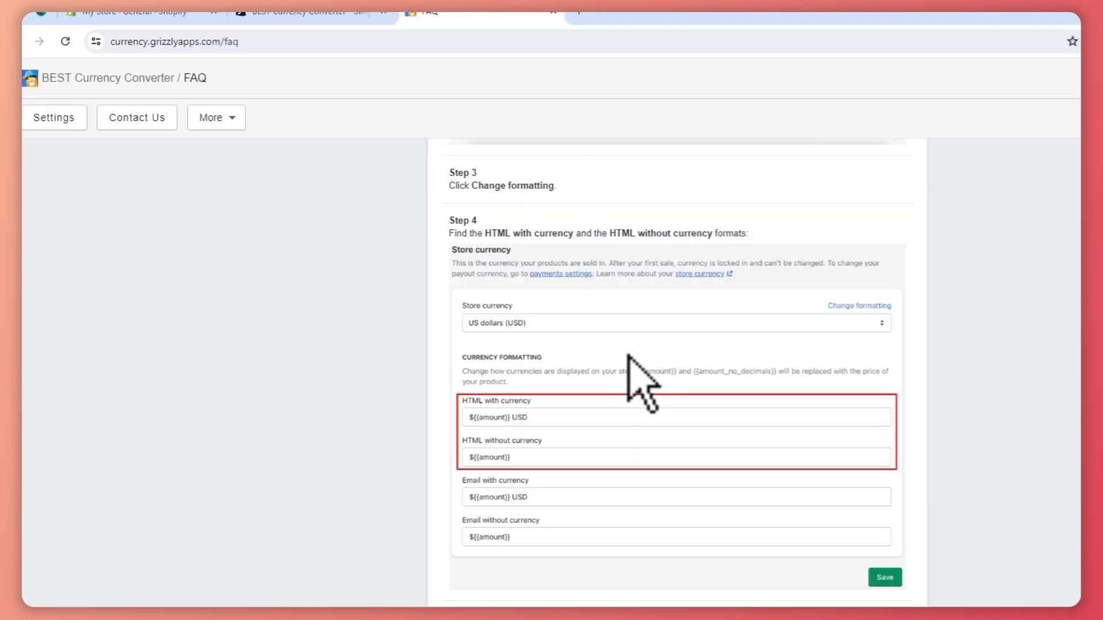
scroll(628, 355, "down", 4)
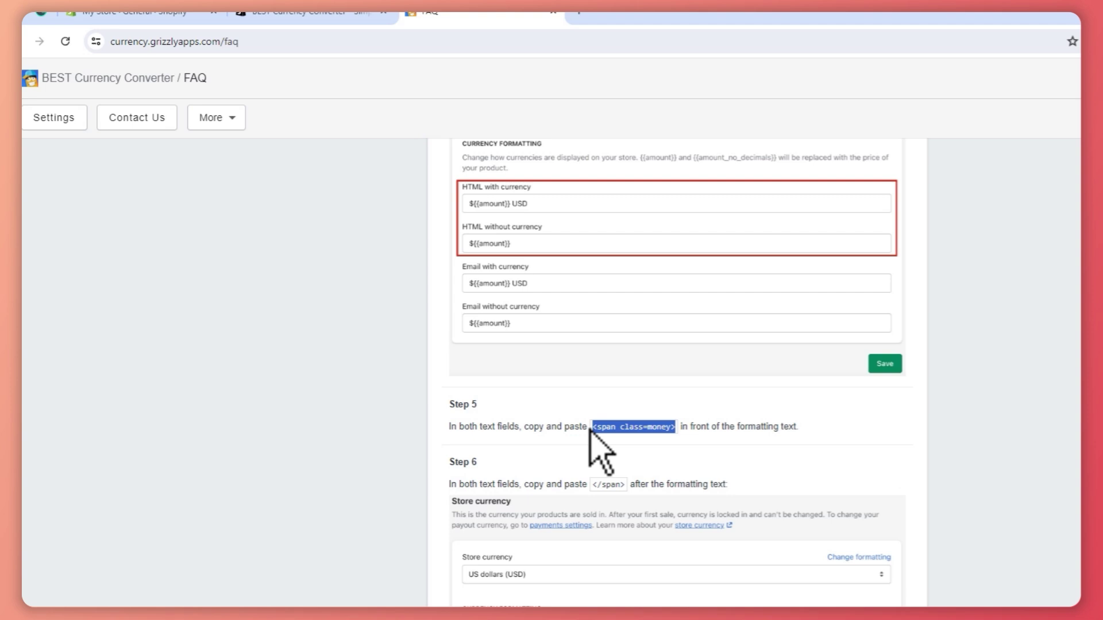
right_click(652, 430)
left_click(680, 441)
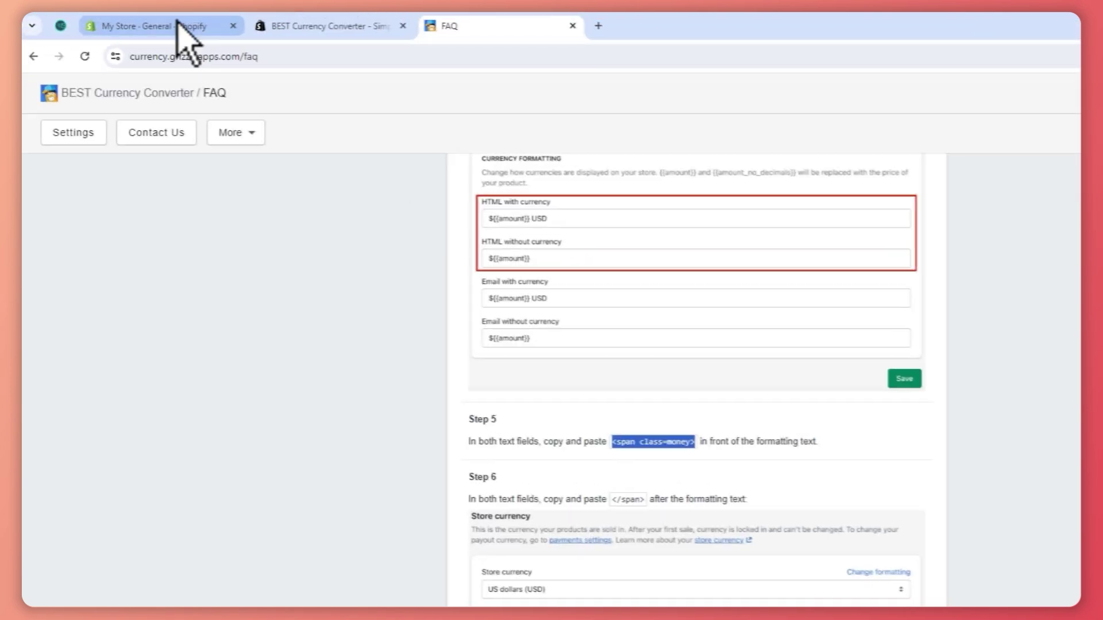
Paste <span class=money> at the start of the HTML without currency format.
left_click(180, 29)
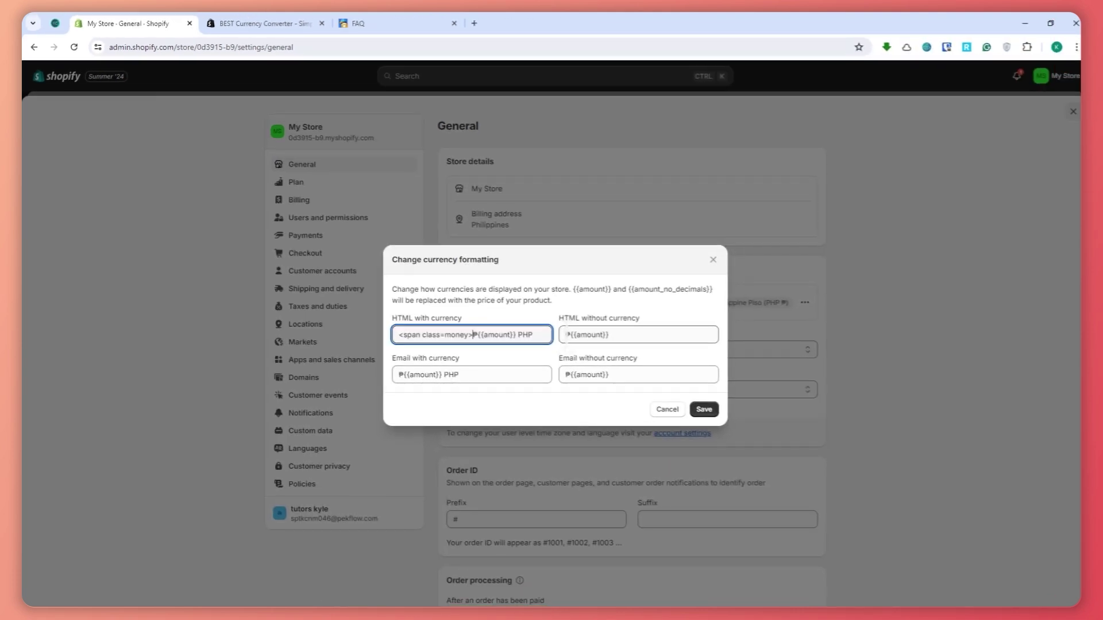
left_click(720, 423)
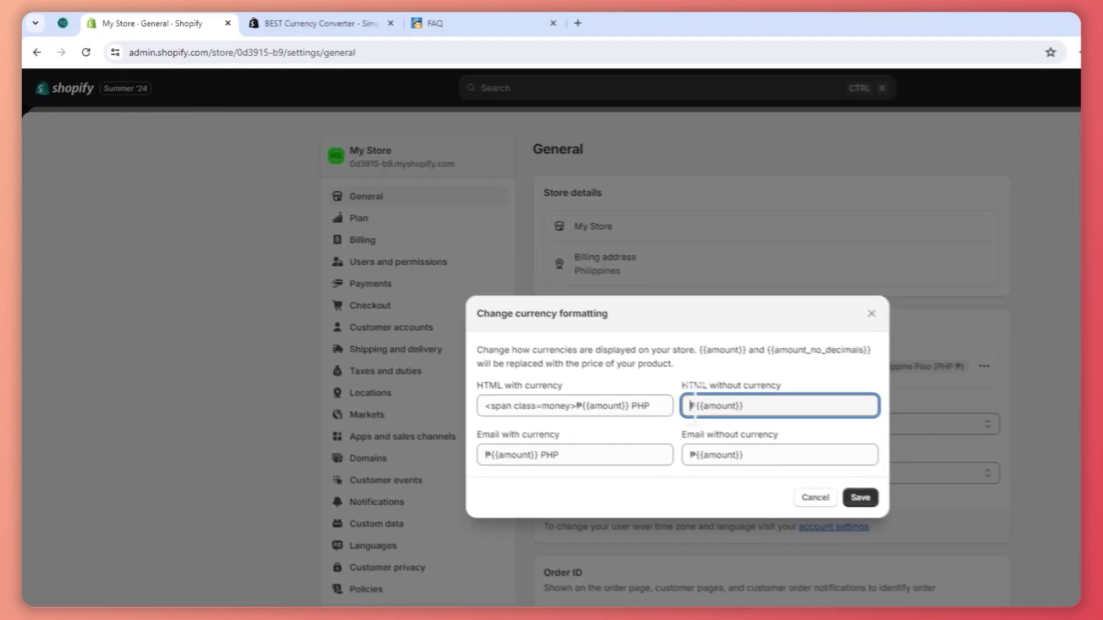
key("ctrl+v")
left_click(368, 26)
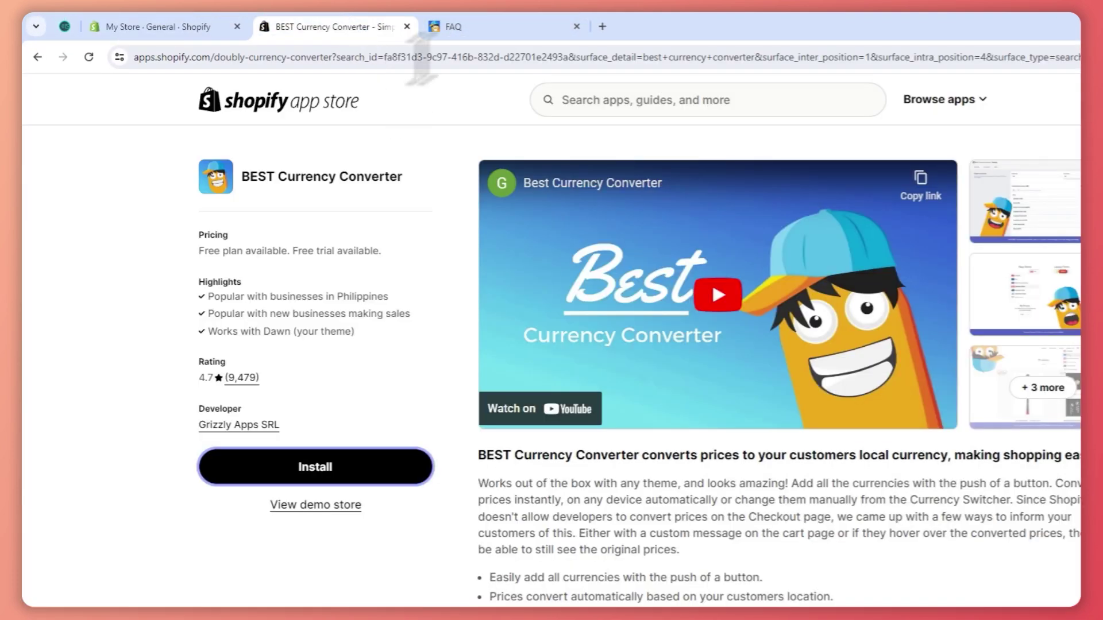
Copy the closing </span> tag from FAQ Step 6.
left_click(460, 26)
scroll(552, 345, "down", 5)
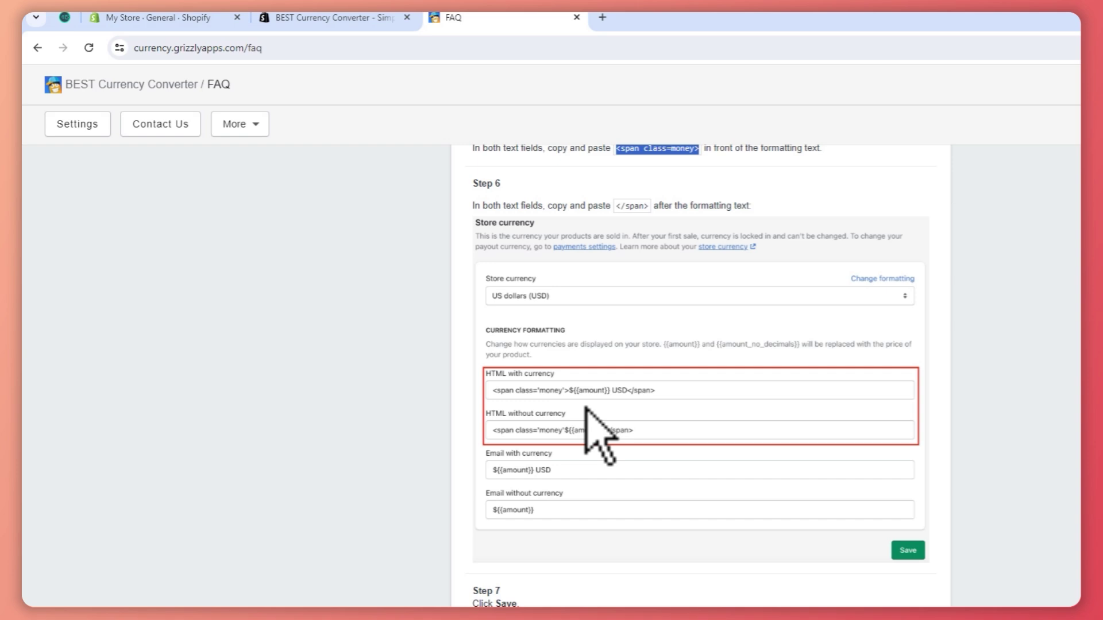
scroll(642, 263, "up", 1)
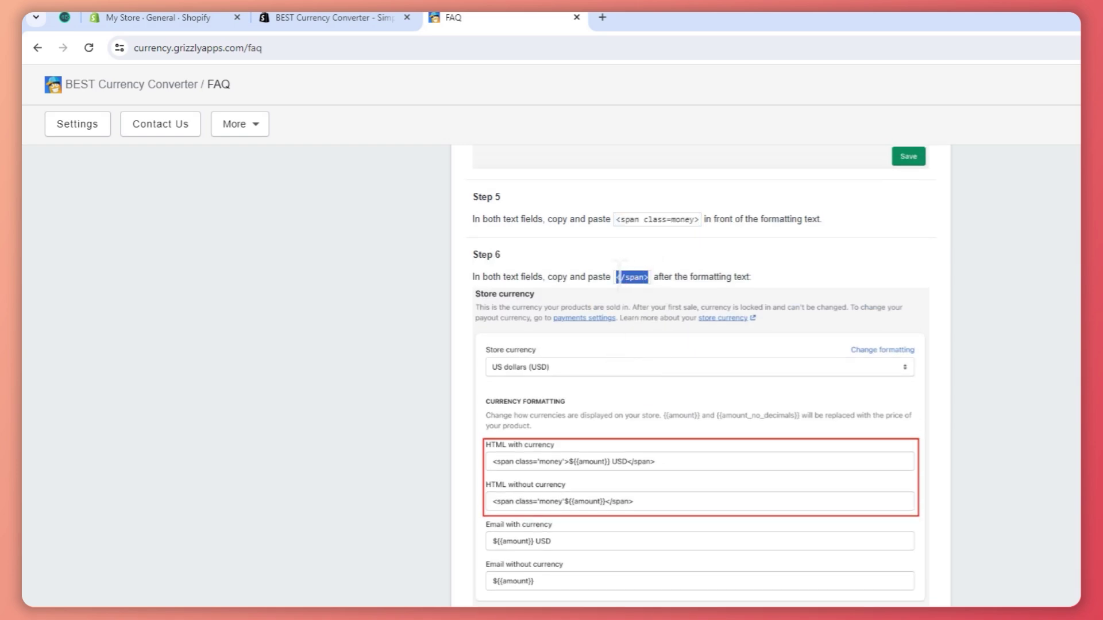
right_click(643, 277)
left_click(681, 291)
Append </span> to both HTML currency formats, save, and return to the FAQ.
left_click(172, 26)
left_click(690, 427)
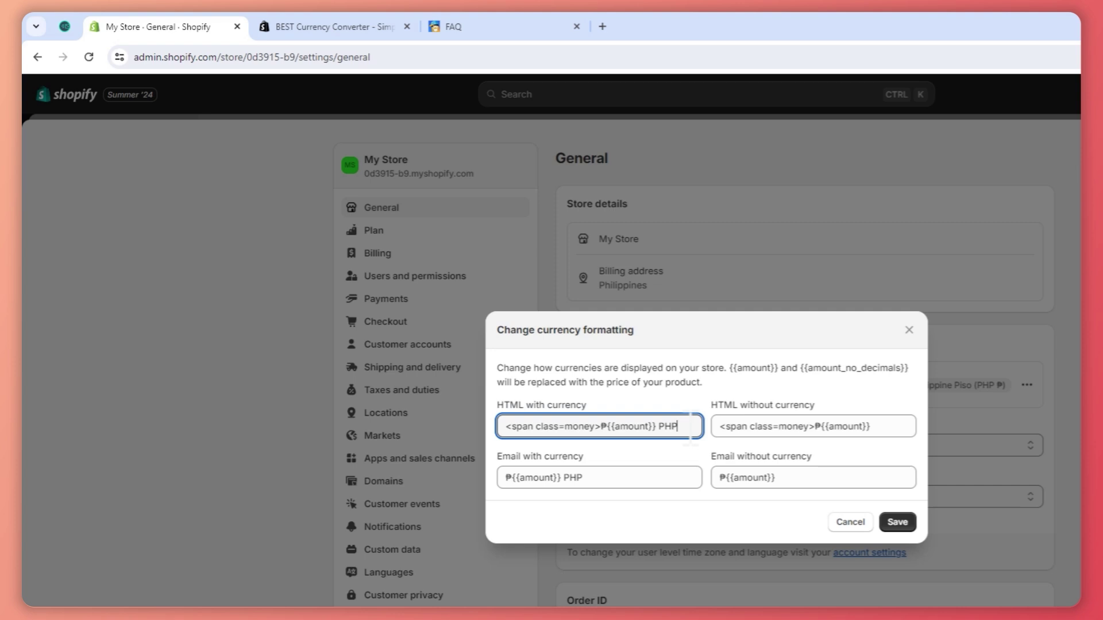
left_click(584, 428)
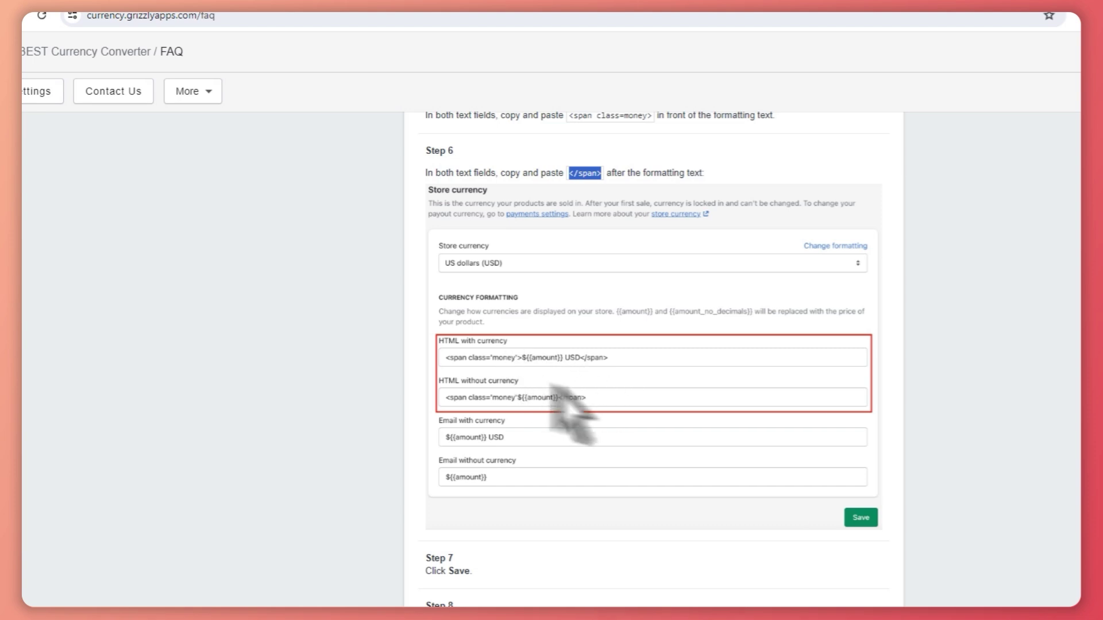
left_click(155, 24)
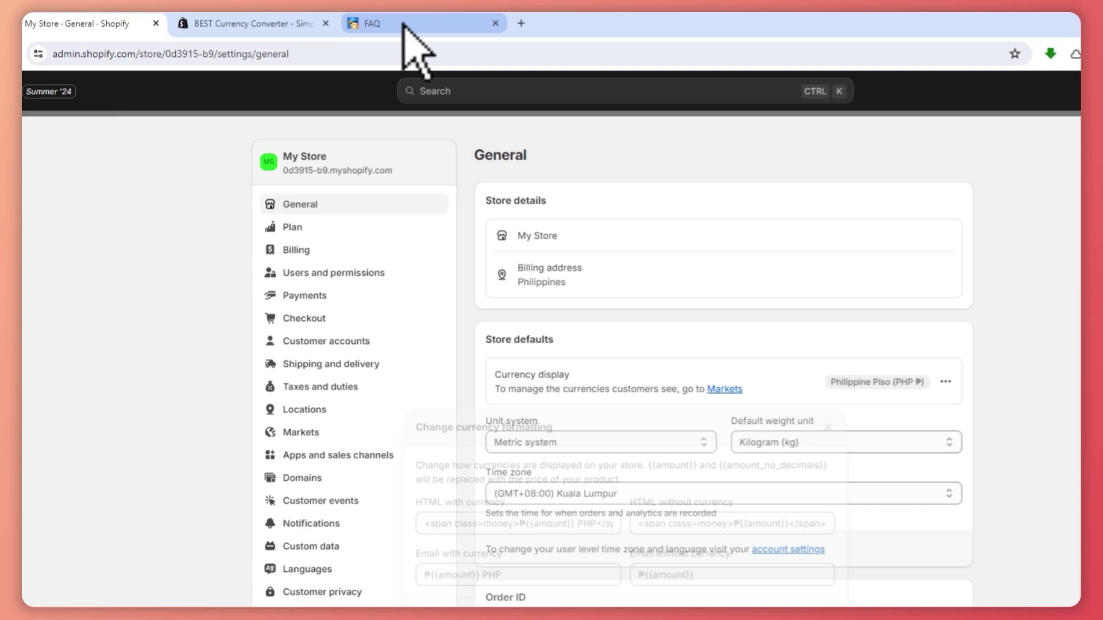
left_click(409, 26)
scroll(603, 443, "down", 2)
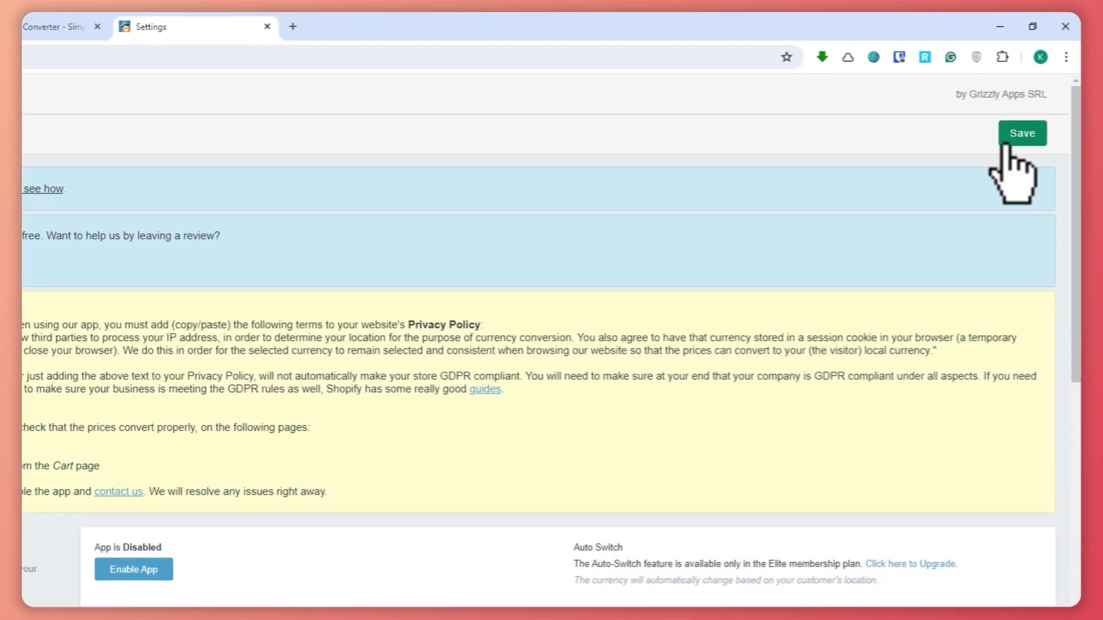
Go back to BEST Currency Converter's settings and check that the Money Formats step is struck through.
left_click(148, 17)
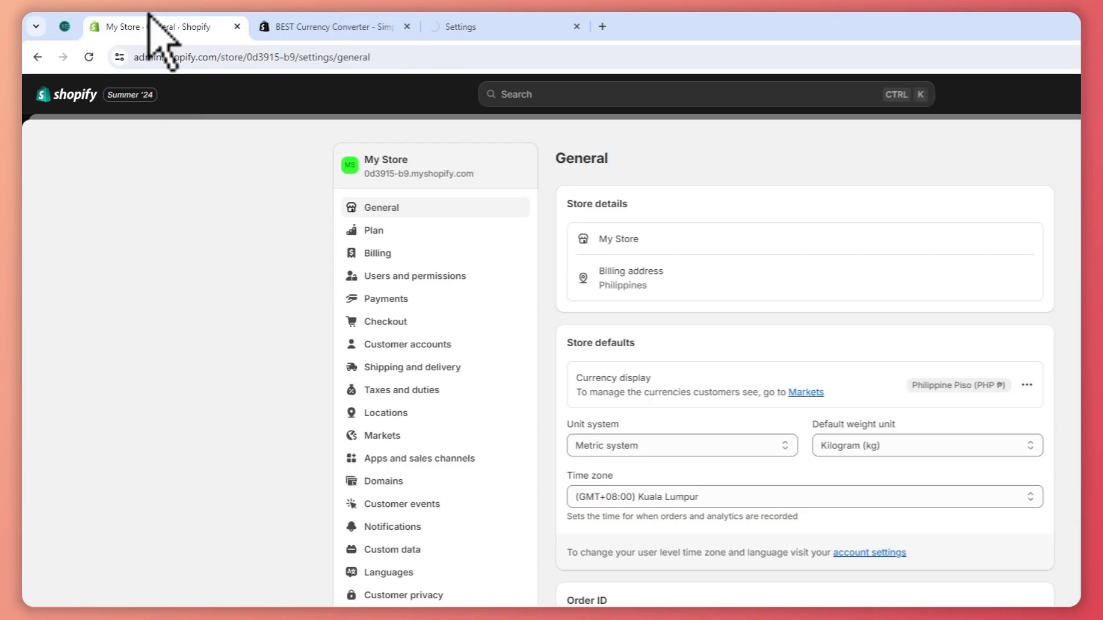
left_click(526, 26)
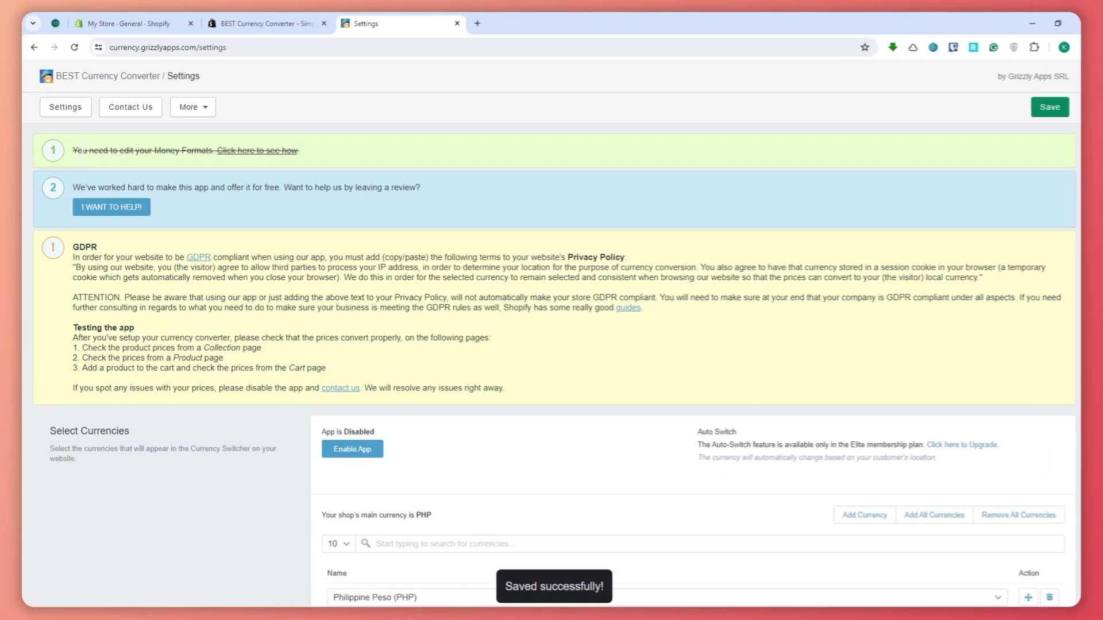
left_click_drag(92, 188, 413, 188)
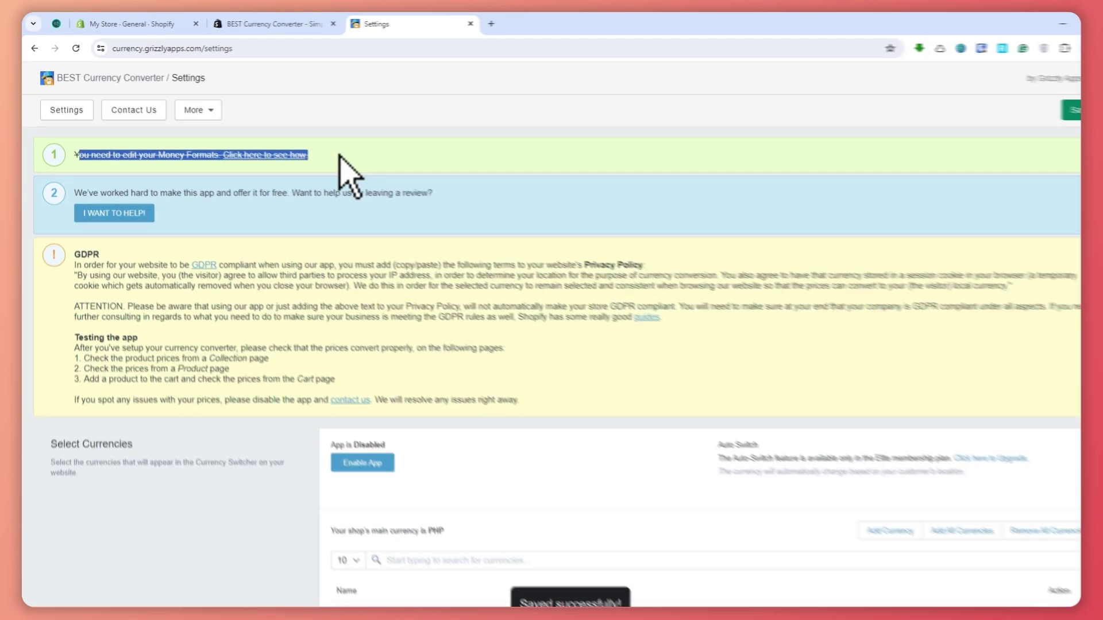
left_click(339, 156)
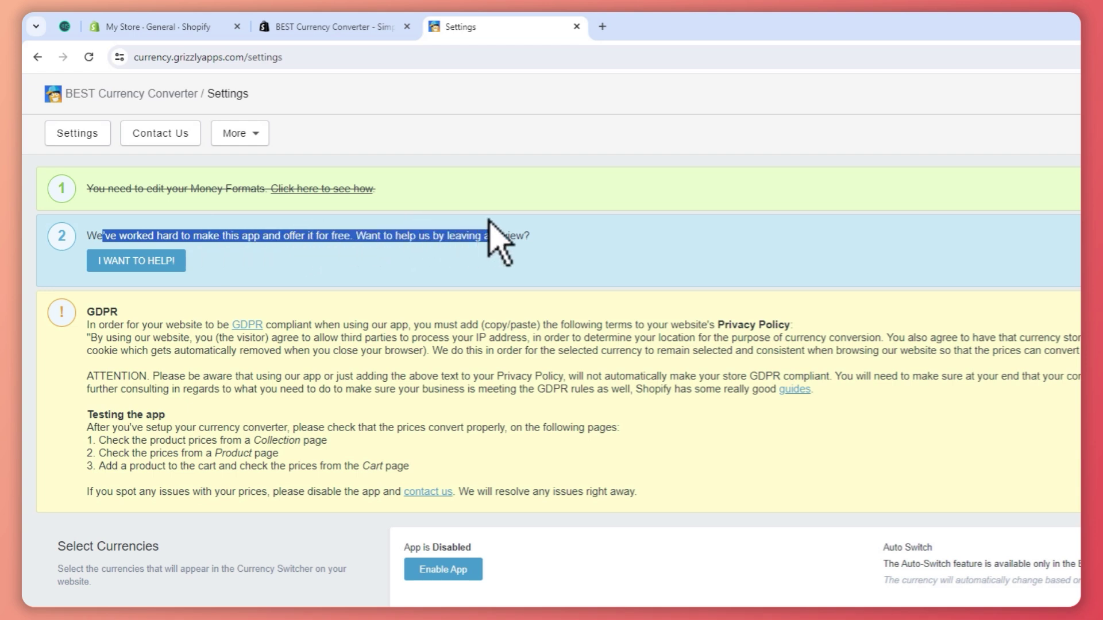
left_click(579, 258)
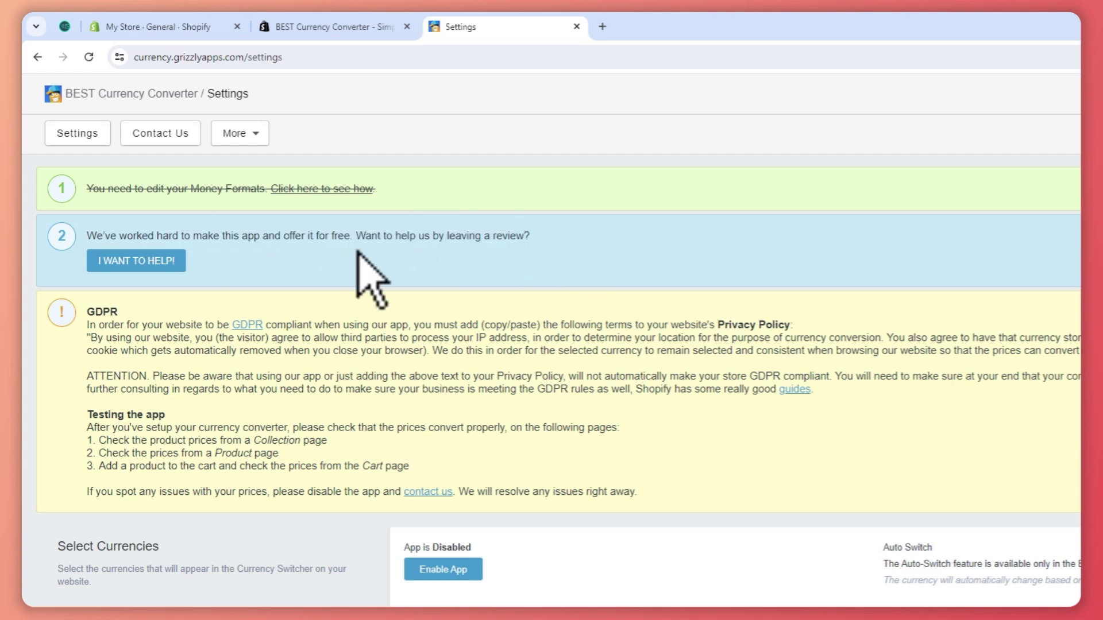
scroll(178, 314, "down", 3)
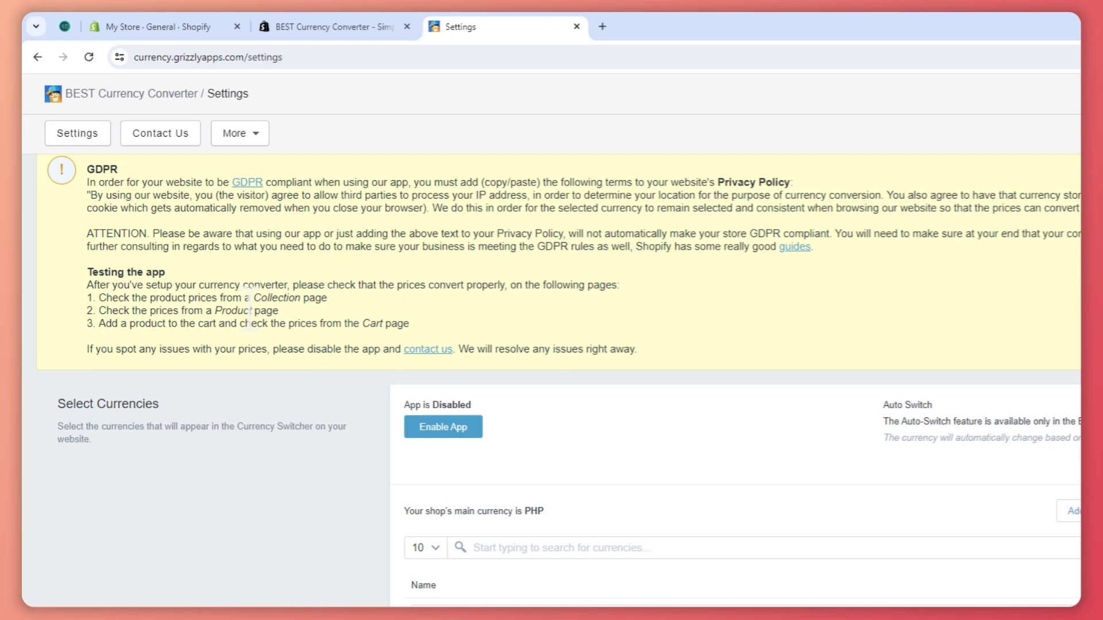
scroll(184, 288, "up", 3)
scroll(230, 307, "down", 1)
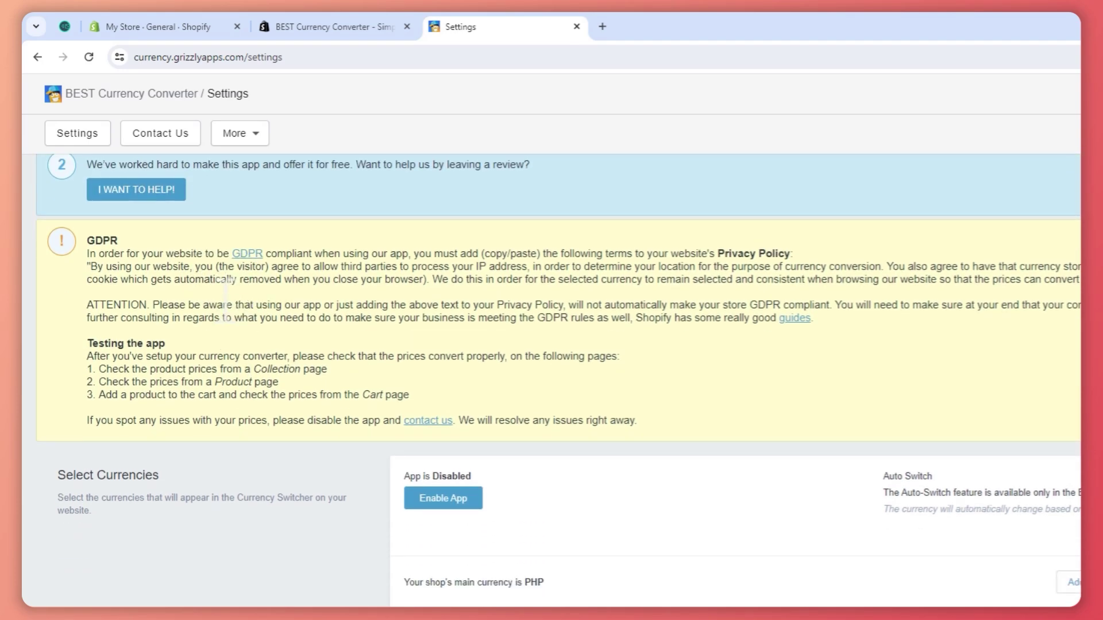
scroll(575, 406, "down", 1)
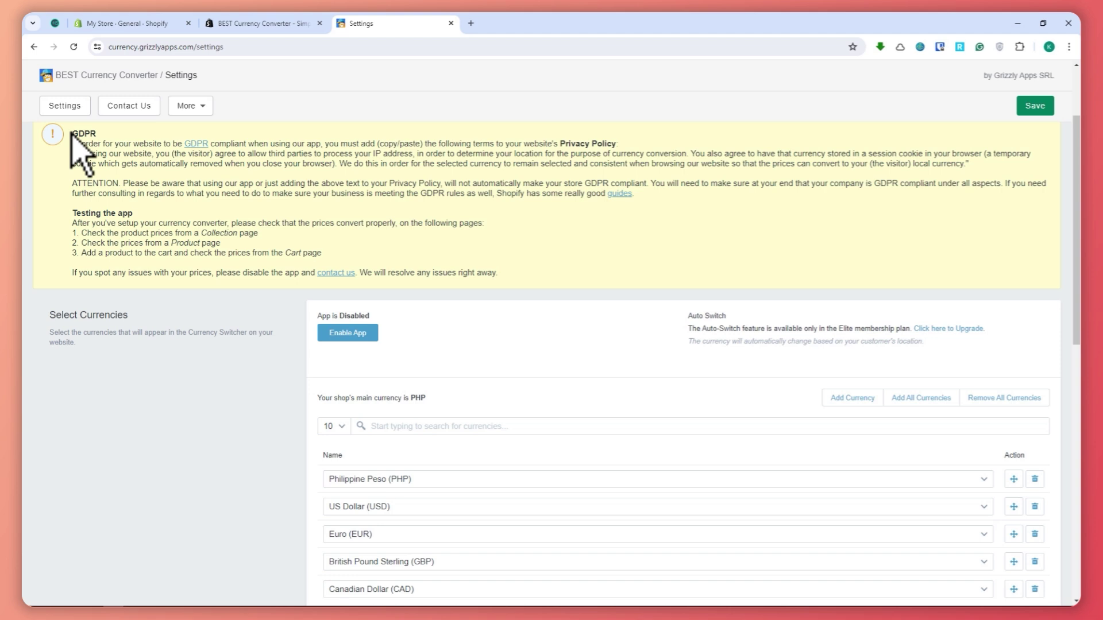
scroll(72, 133, "up", 1)
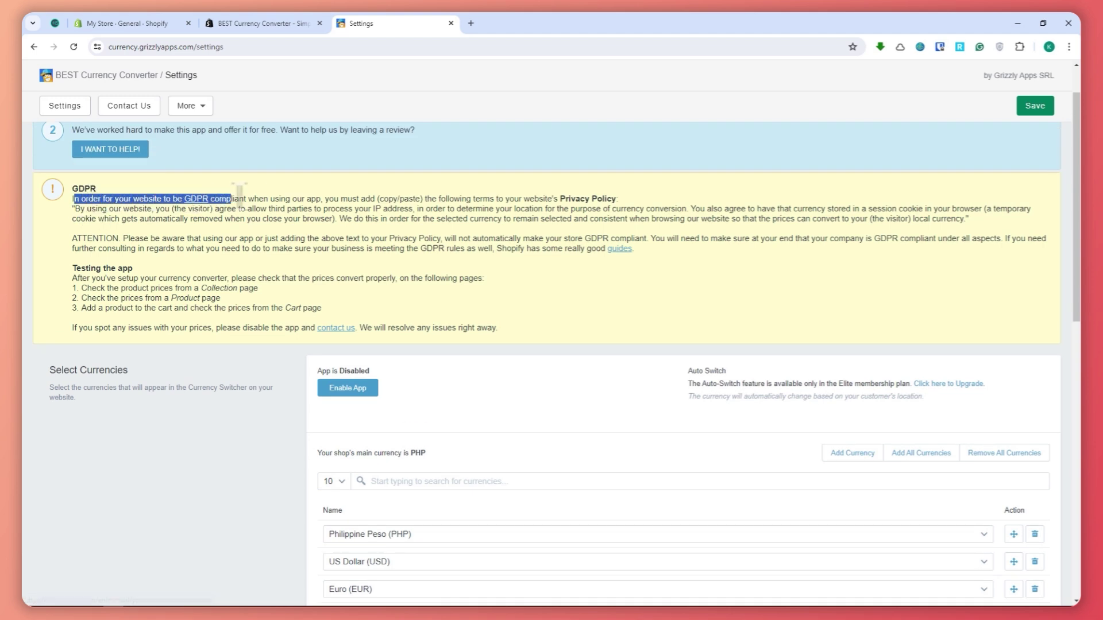
left_click_drag(301, 190, 465, 192)
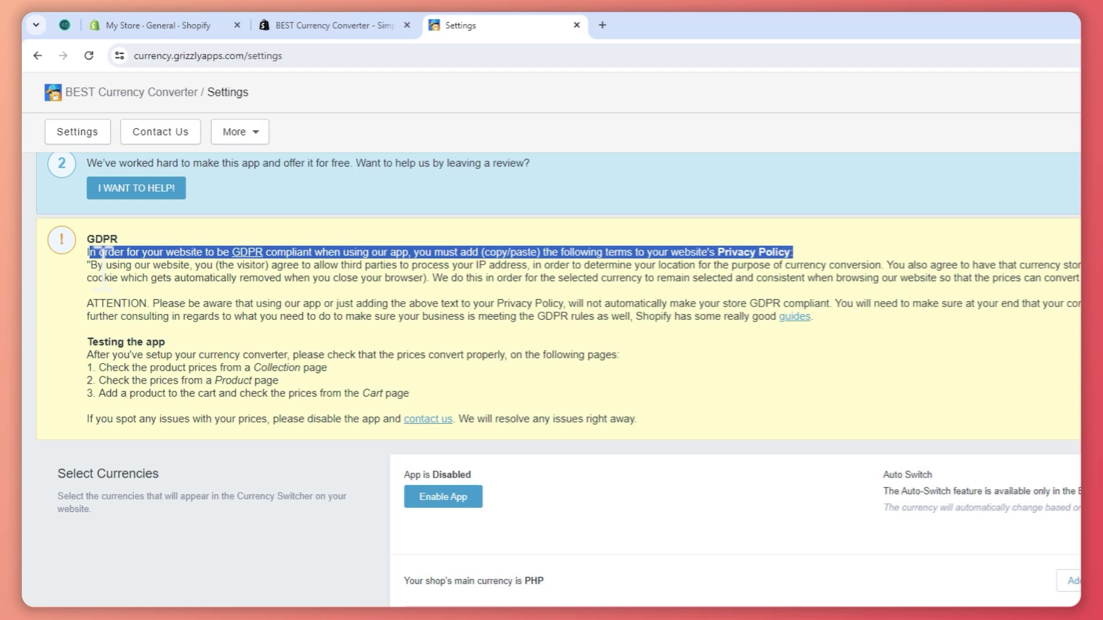
left_click(96, 270)
left_click_drag(95, 266, 933, 280)
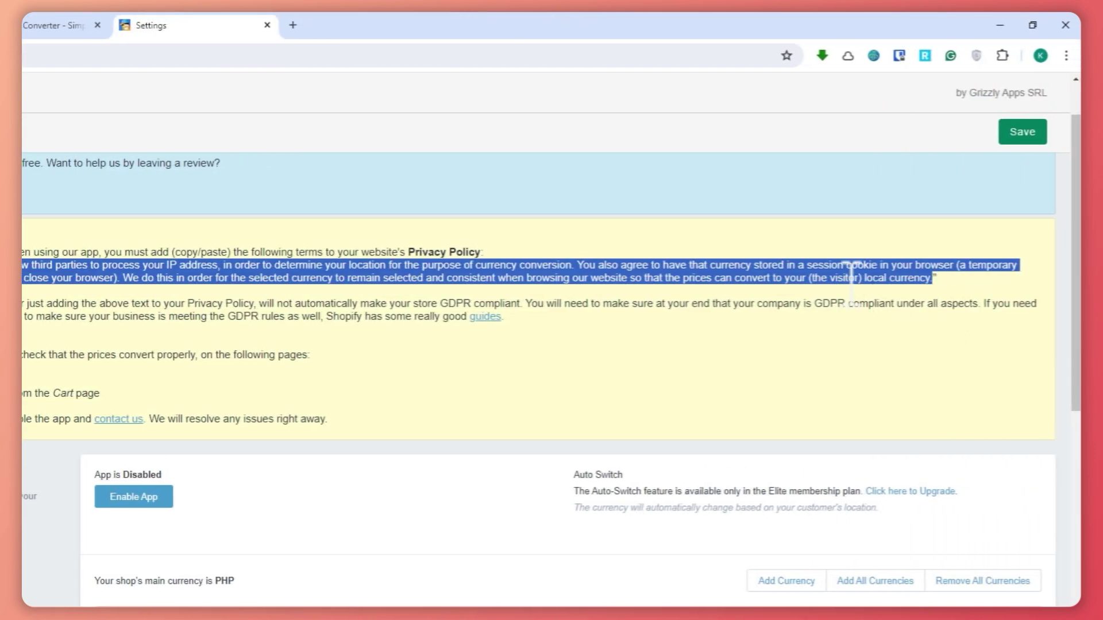
left_click_drag(23, 303, 574, 305)
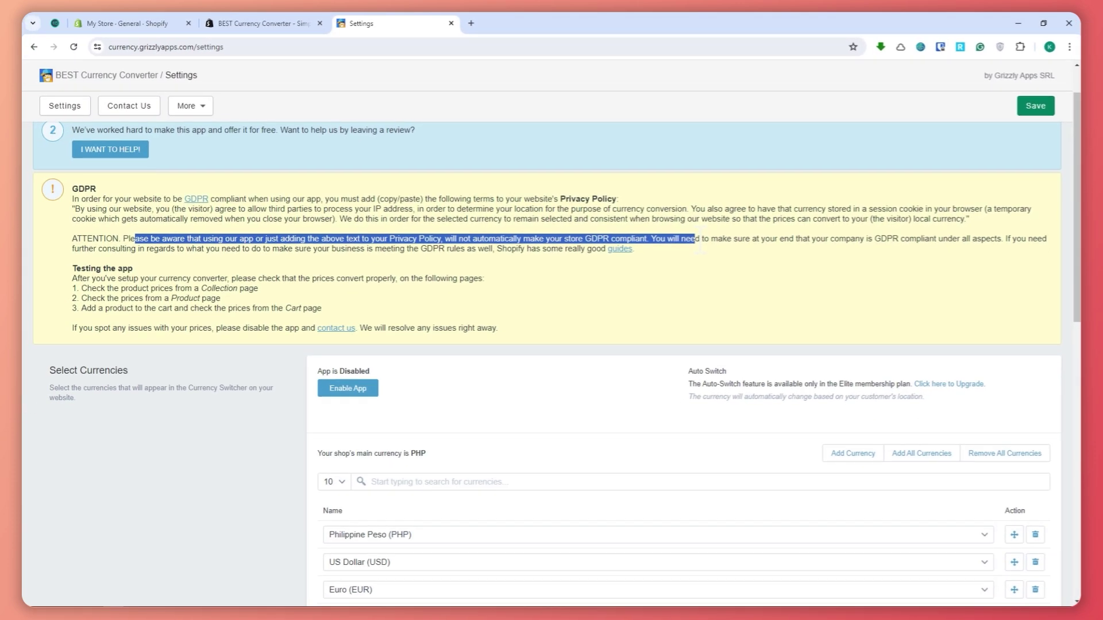
left_click_drag(700, 241, 706, 241)
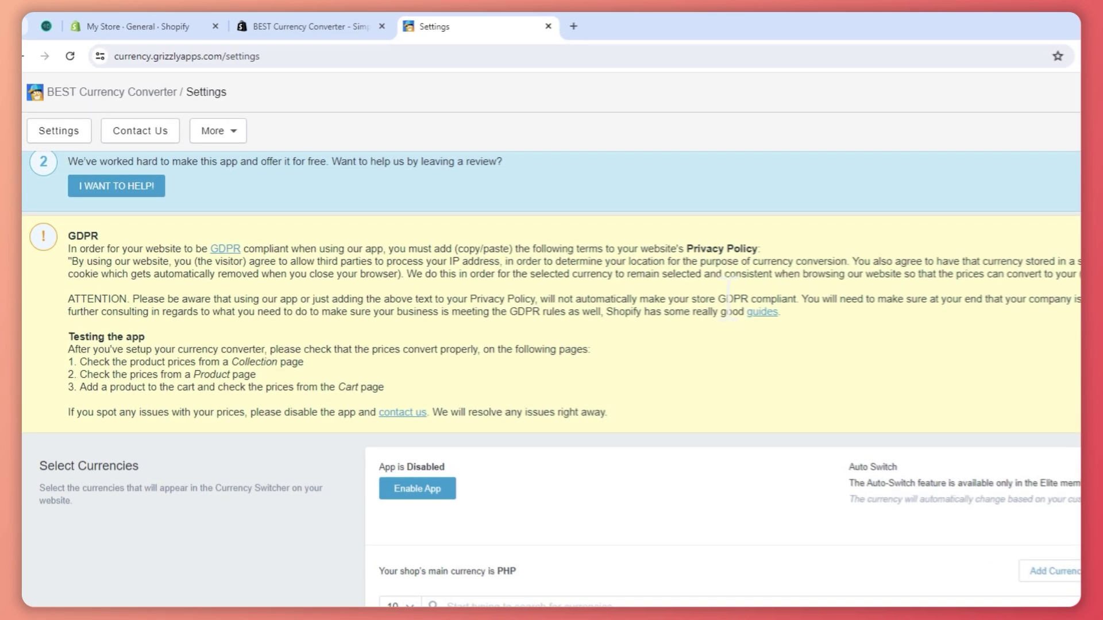
left_click_drag(584, 238, 654, 238)
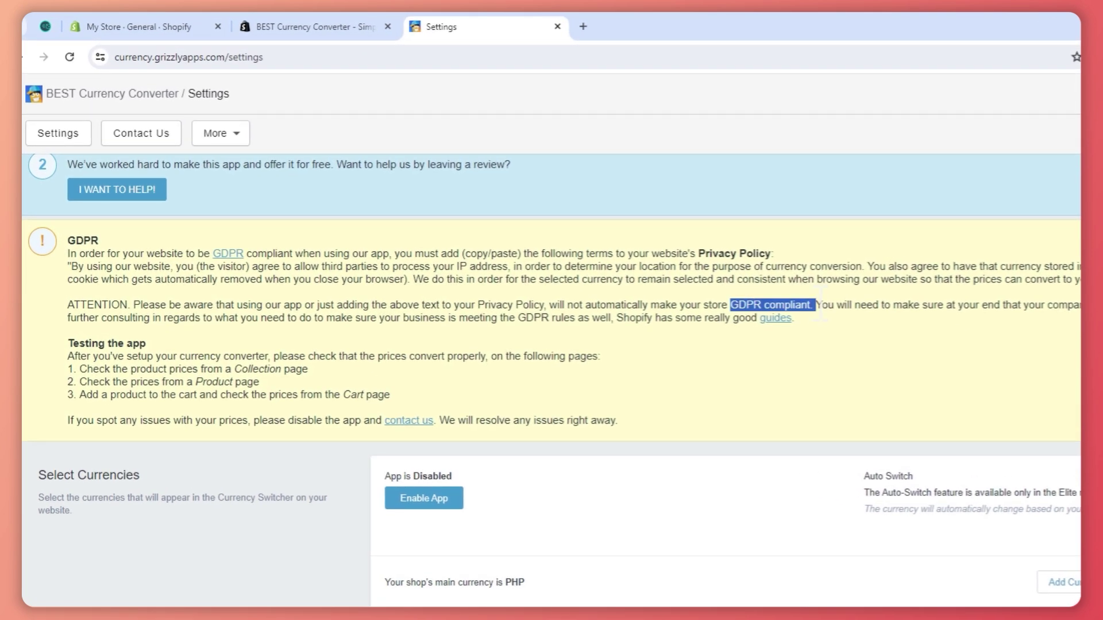
left_click(746, 384)
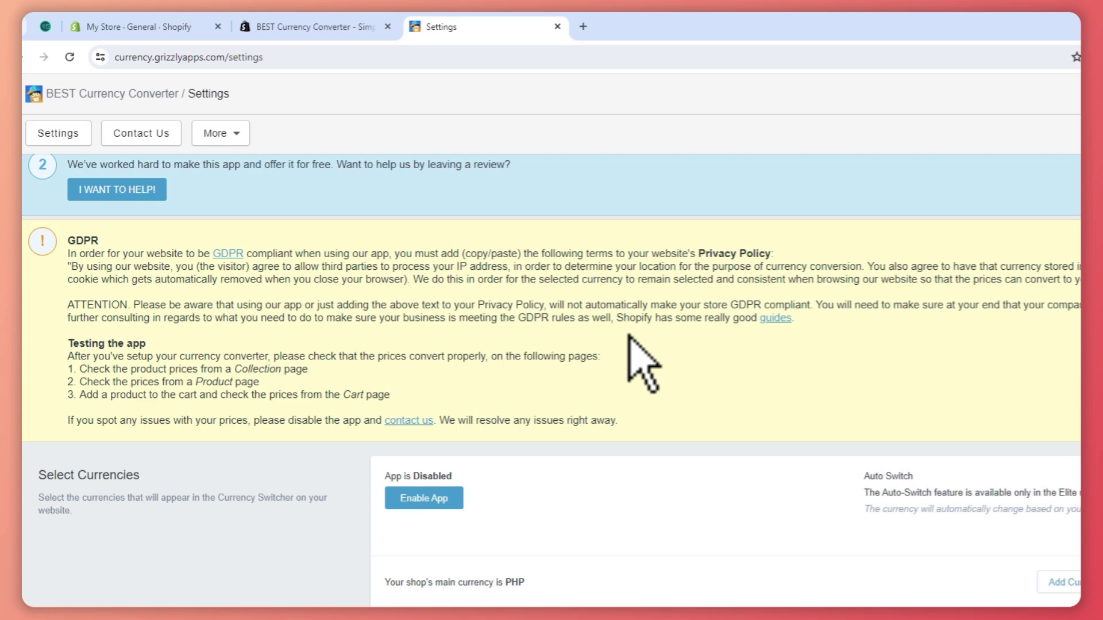
scroll(628, 335, "down", 3)
scroll(632, 345, "down", 2)
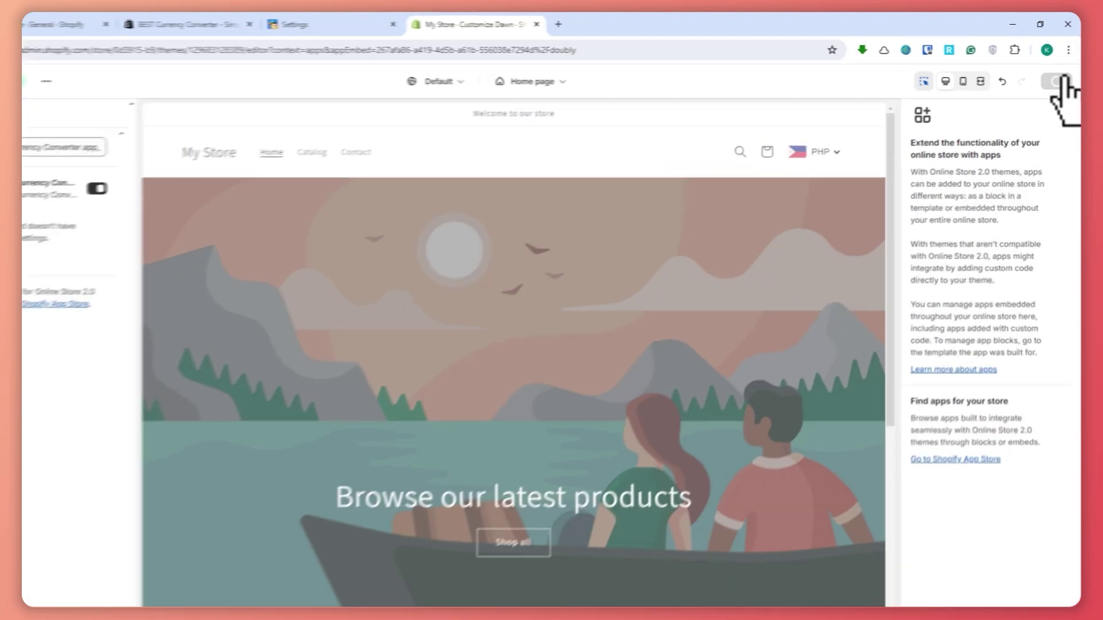
Save the Dawn theme with the BEST Currency Converter embed turned on.
left_click(1058, 75)
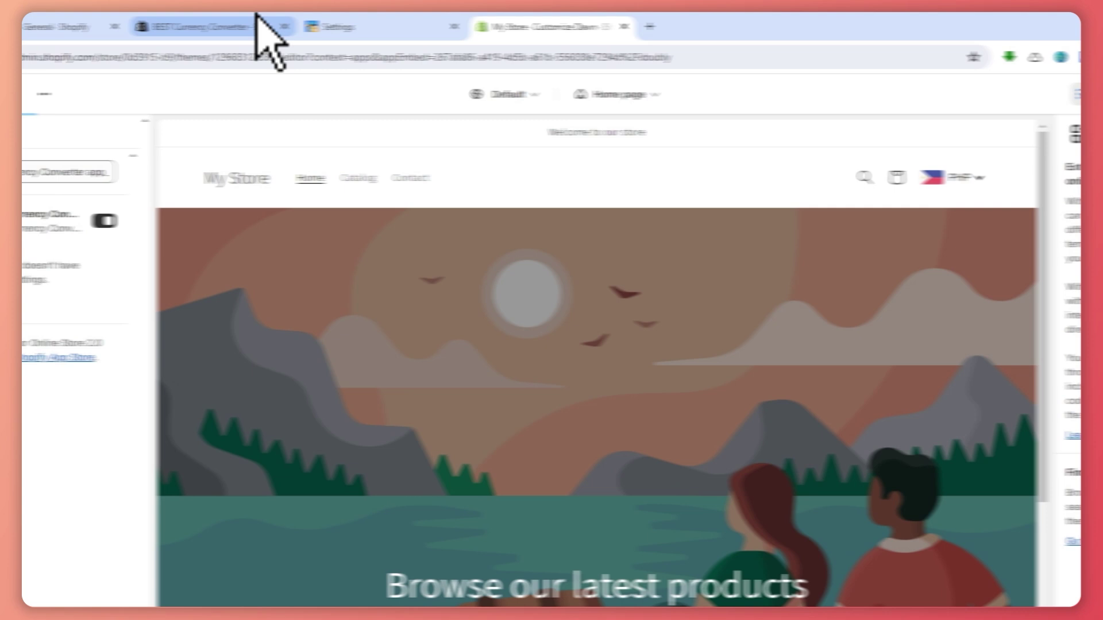
Return to the converter's settings page and scroll down to the currency list.
left_click(420, 17)
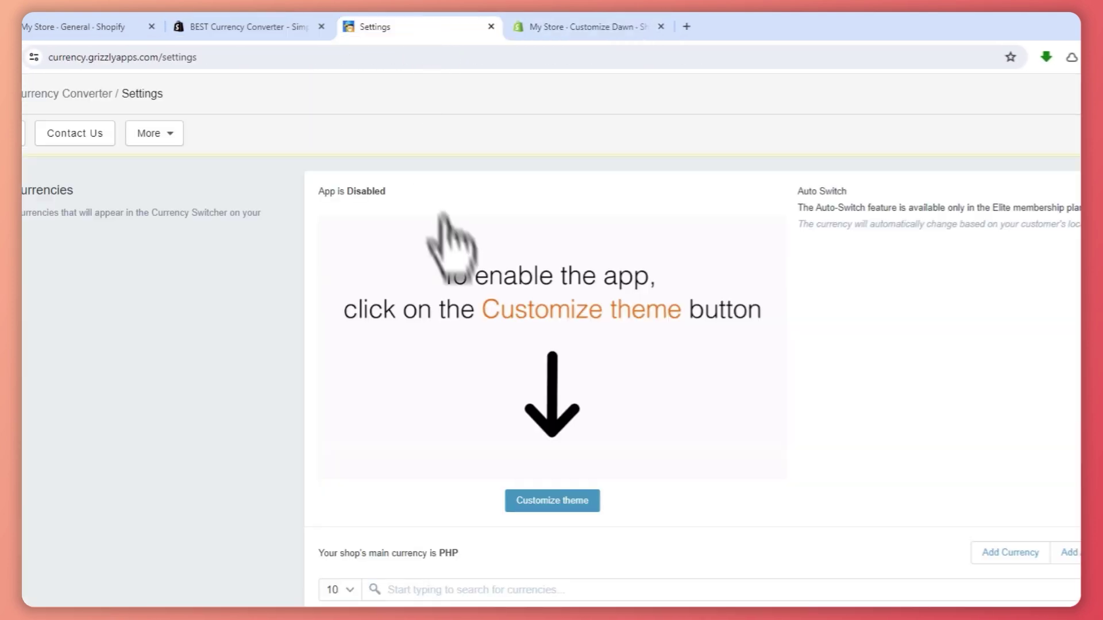
scroll(488, 344, "down", 3)
scroll(574, 373, "down", 3)
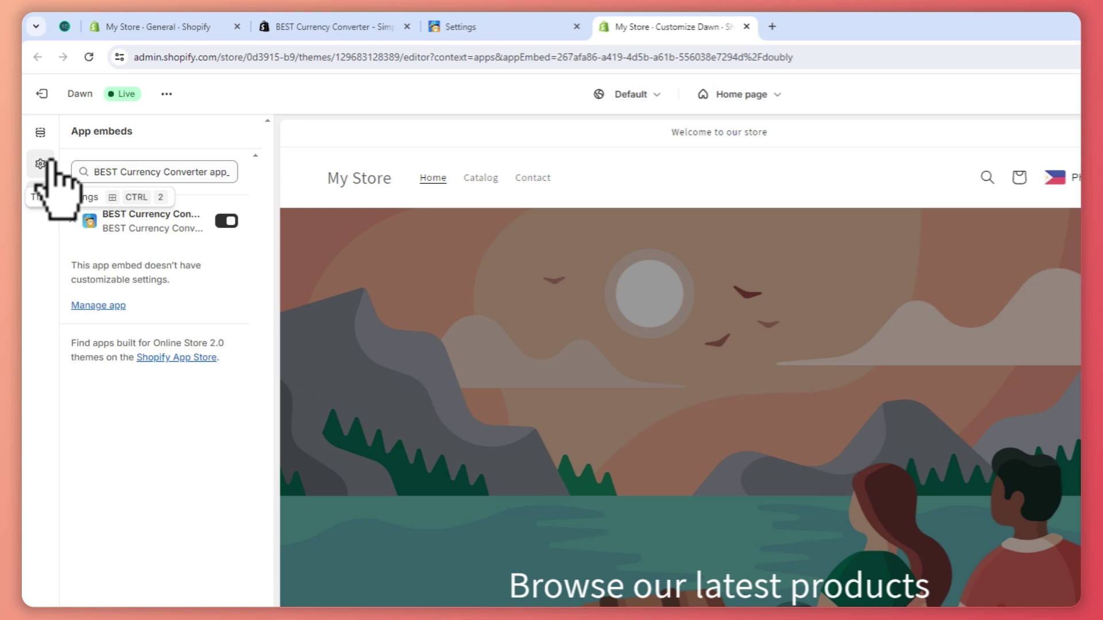
left_click(488, 27)
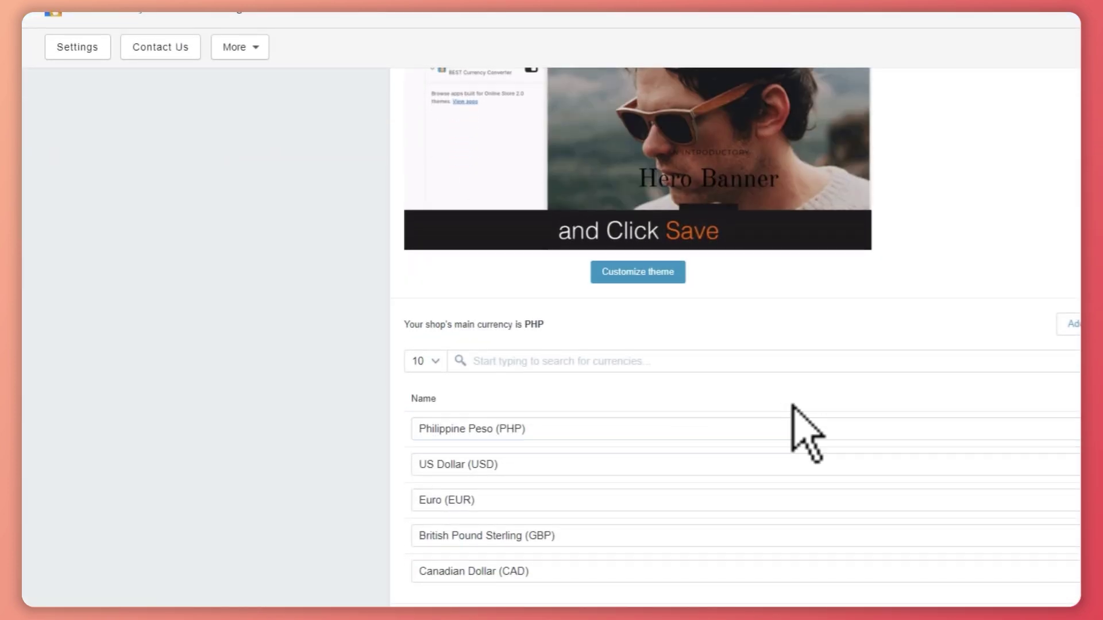
scroll(670, 394, "down", 1)
scroll(632, 391, "down", 2)
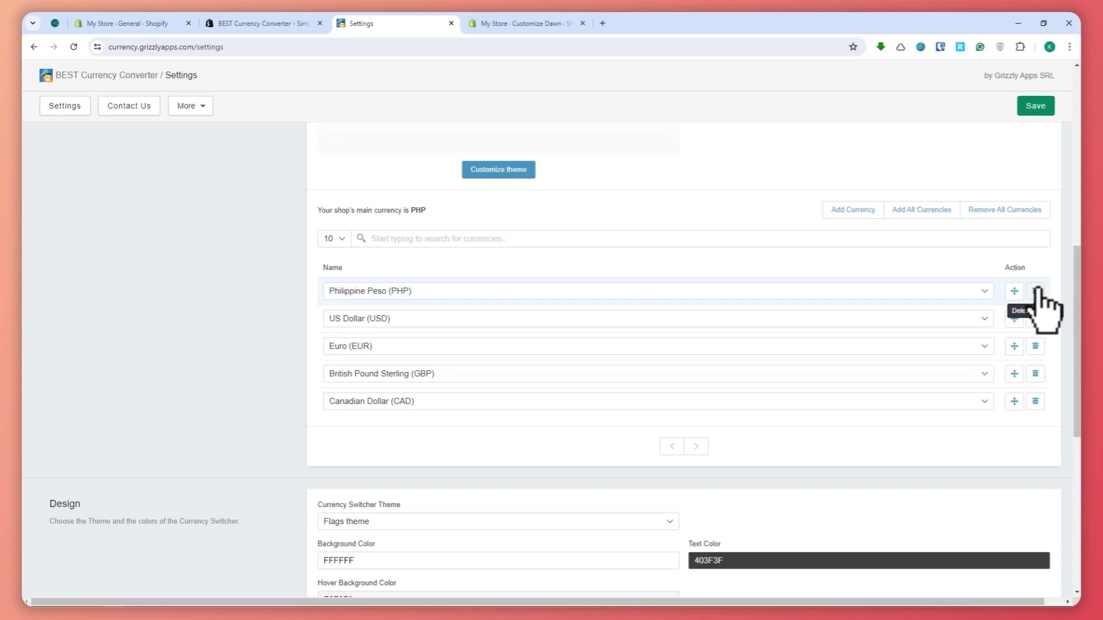
Drag US Dollar above Philippine Peso, then restore Philippine Peso to first place.
left_click_drag(1014, 318, 1014, 291)
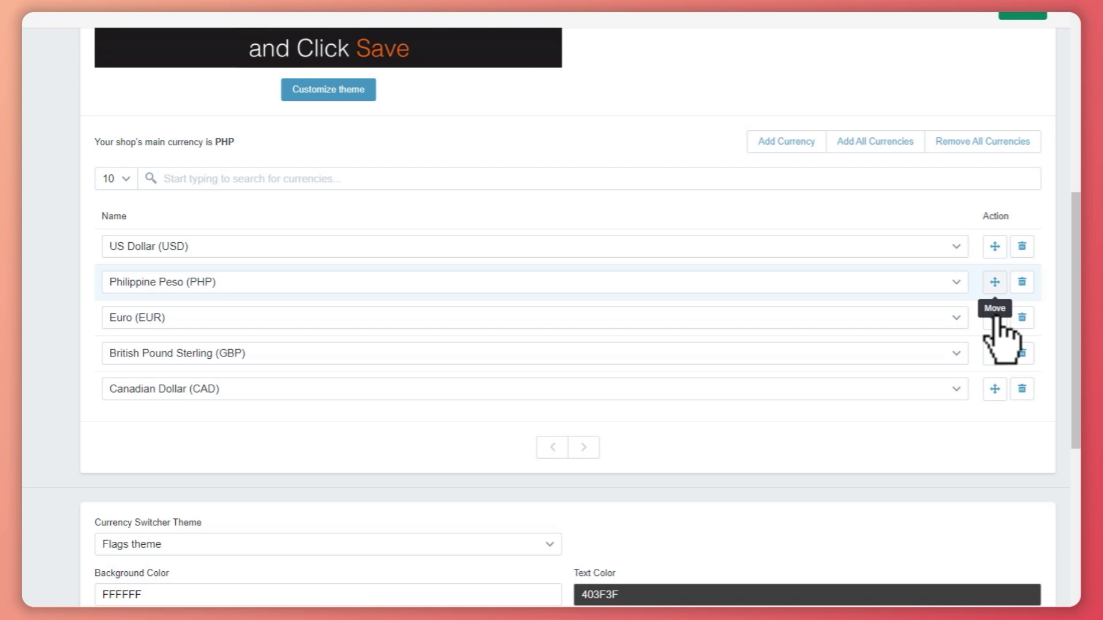
left_click_drag(995, 282, 991, 227)
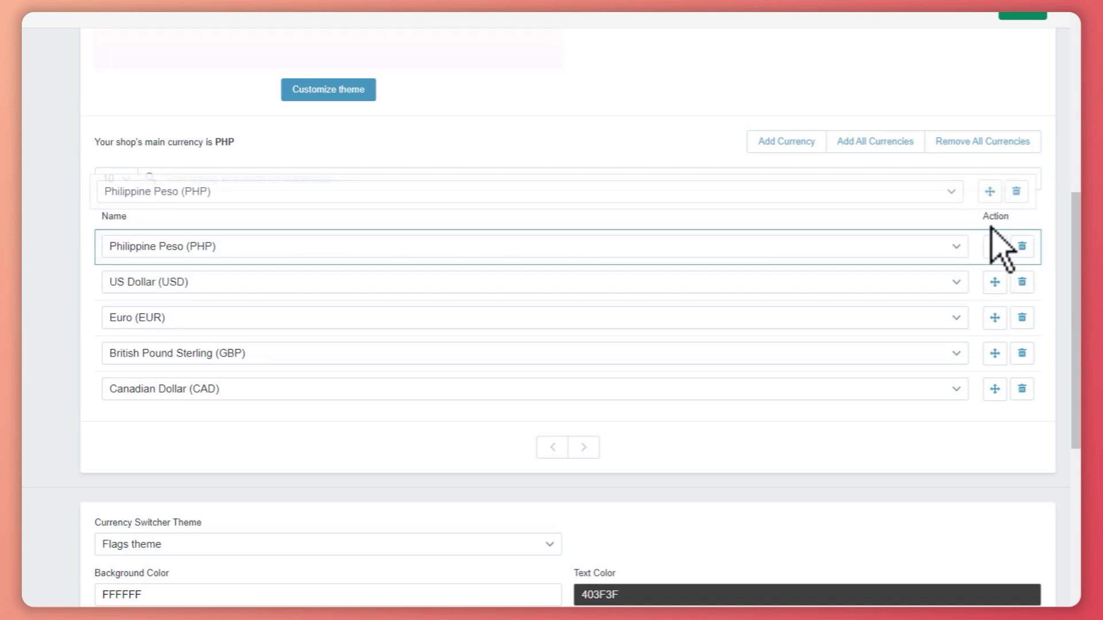
scroll(484, 389, "up", 3)
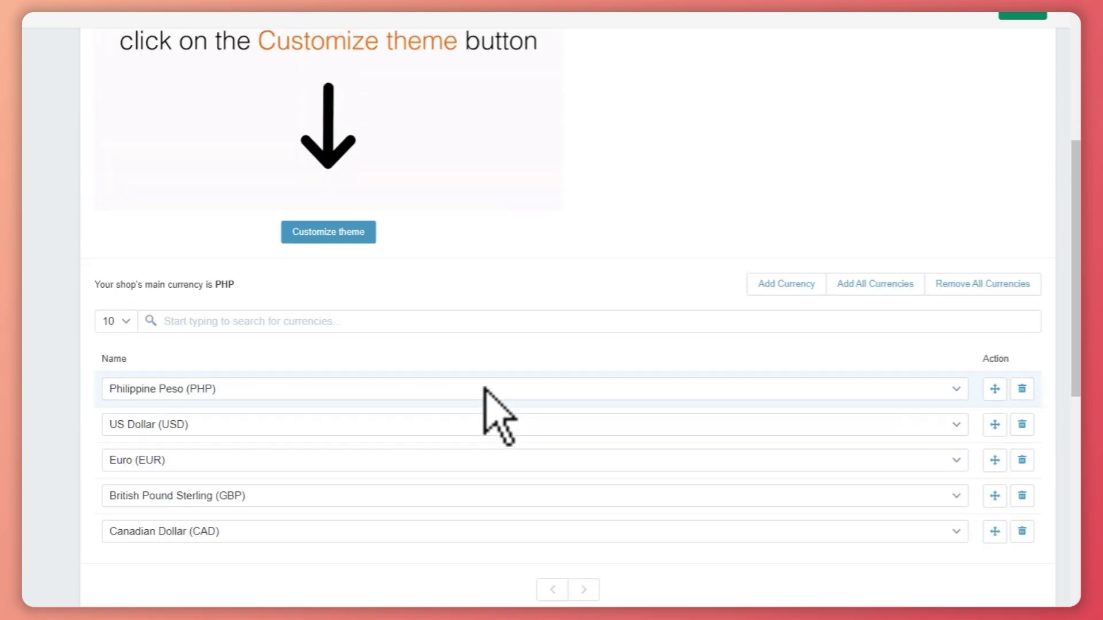
scroll(484, 389, "down", 1)
scroll(468, 402, "up", 4)
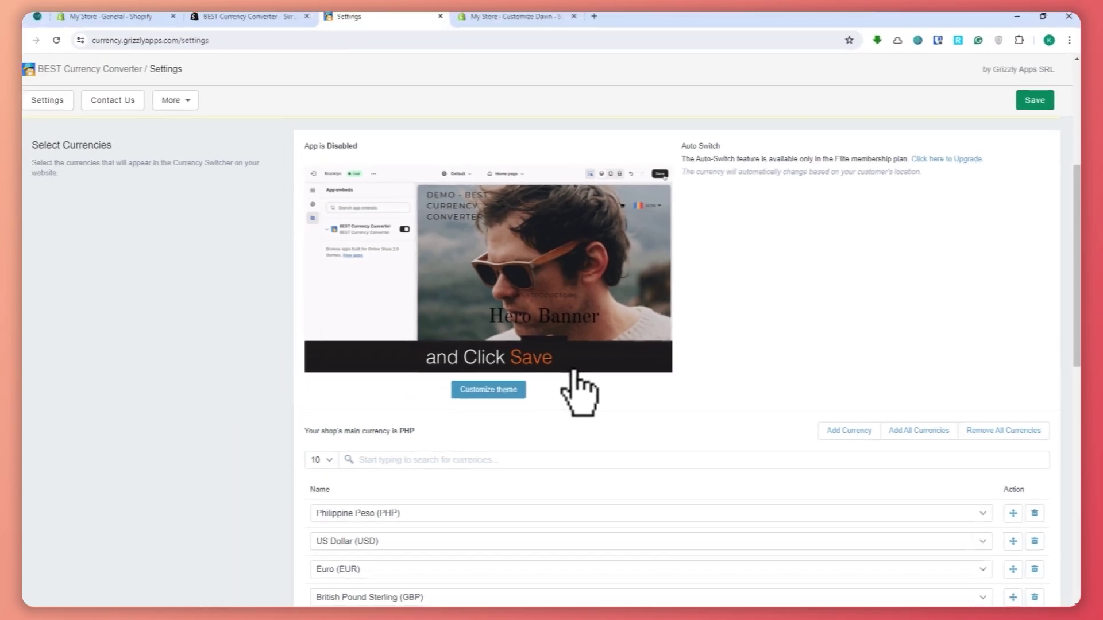
scroll(575, 394, "down", 5)
scroll(584, 380, "down", 2)
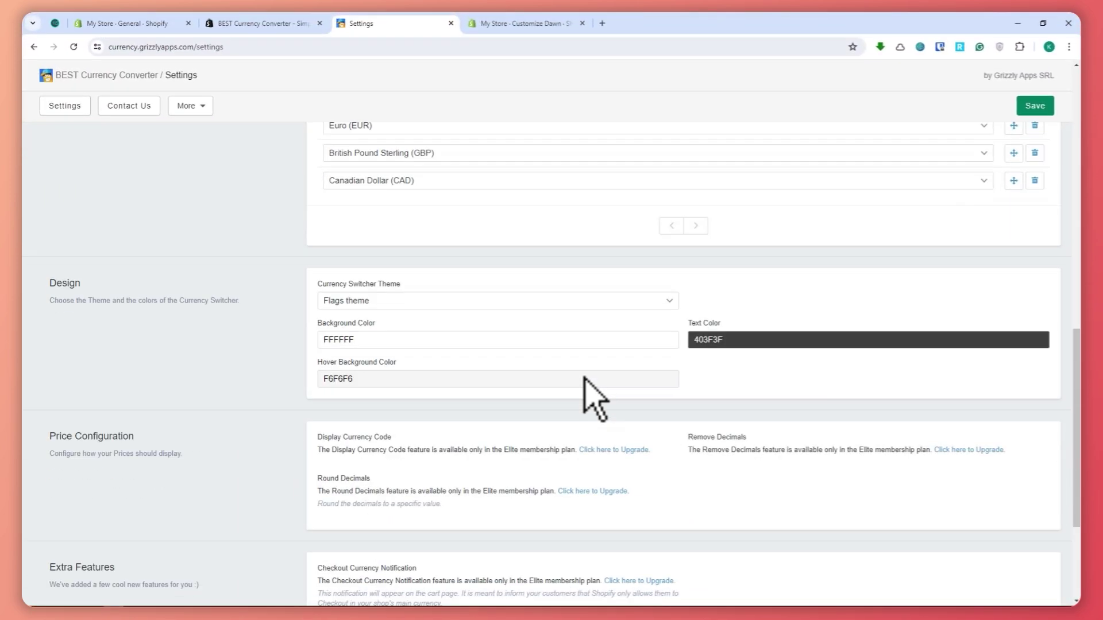
scroll(583, 380, "down", 2)
In the theme editor preview, switch the header currency dropdown to US Dollar.
left_click(275, 31)
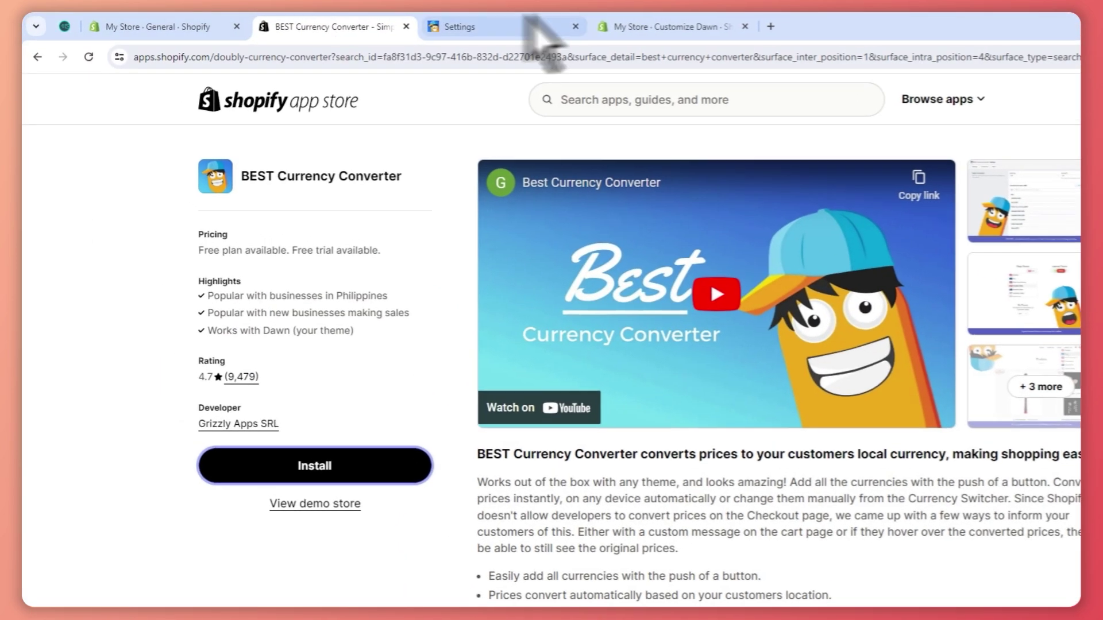
left_click(519, 23)
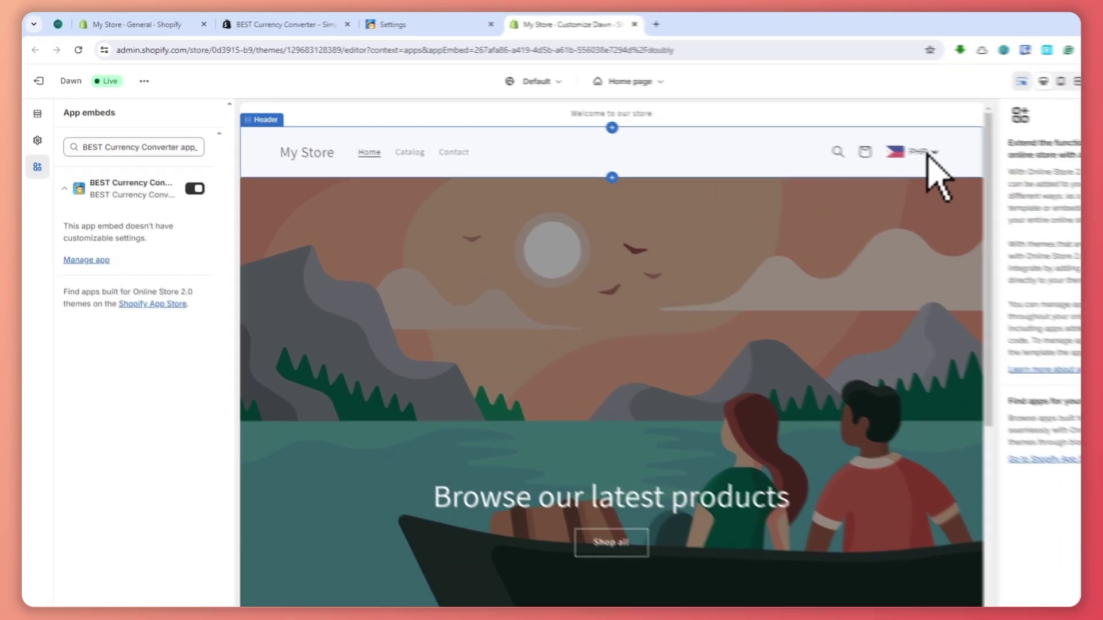
left_click(928, 154)
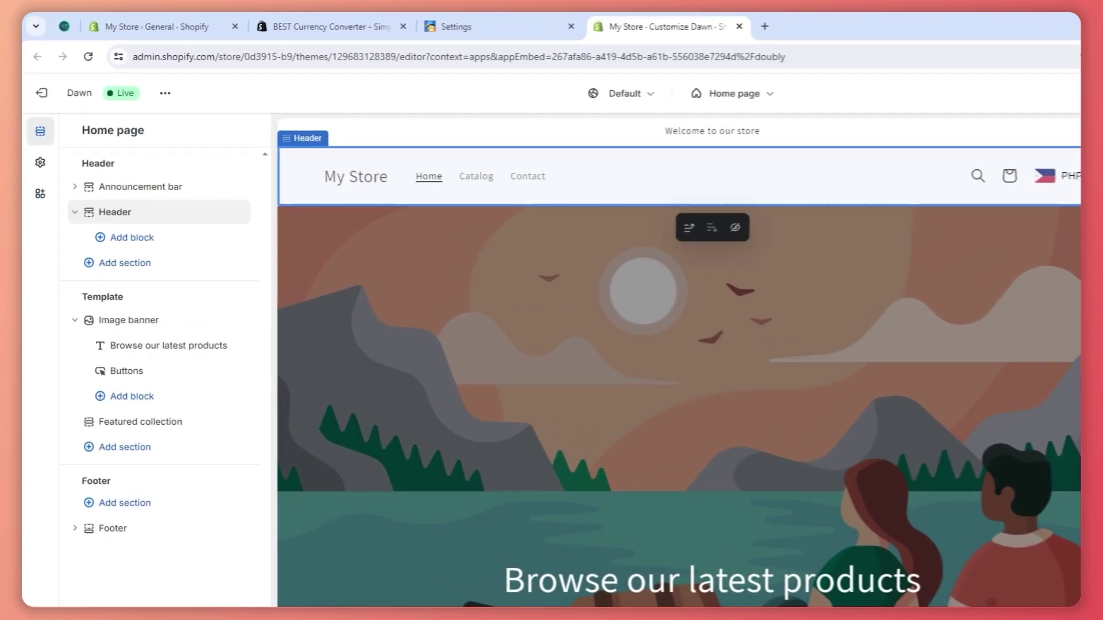
left_click(1075, 178)
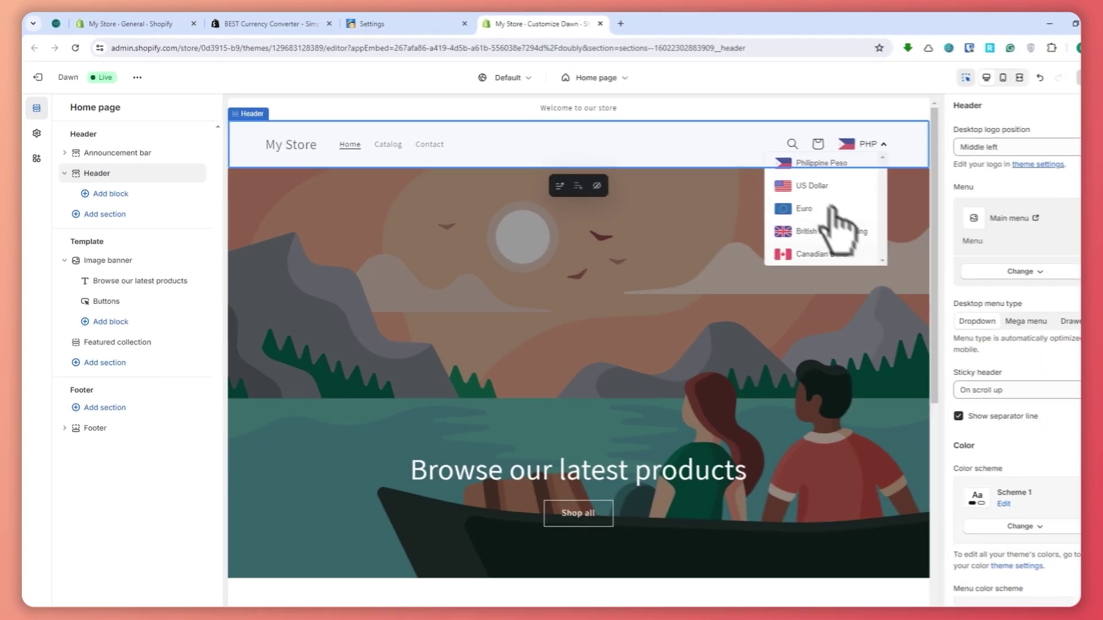
left_click(1037, 231)
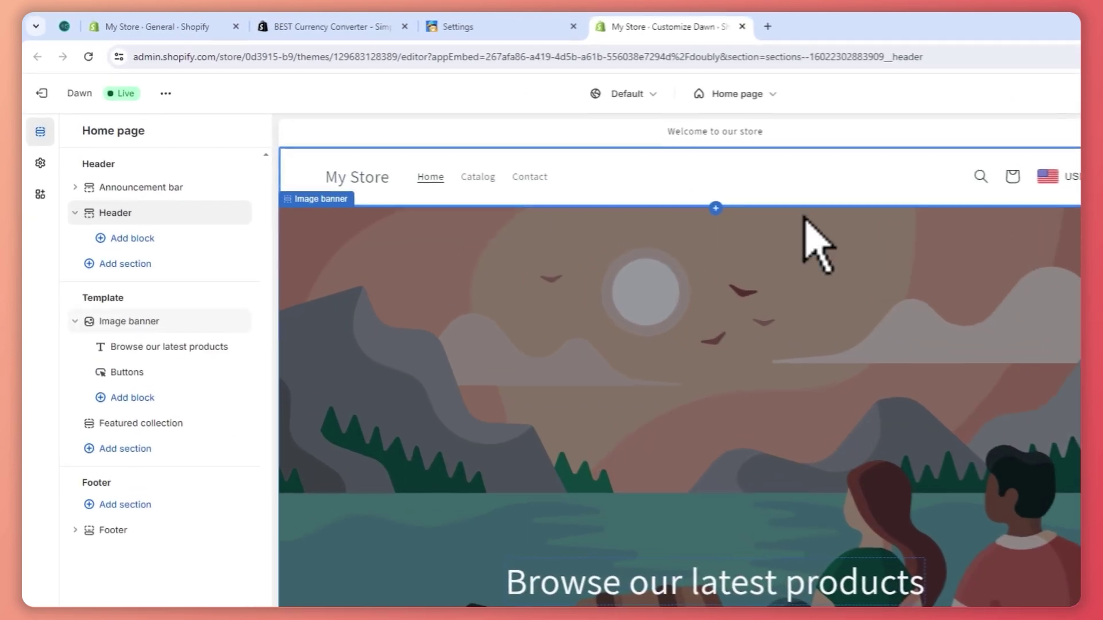
On the Catalog page, convert prices to Euro, British Pound, then Canadian Dollar.
left_click(485, 177)
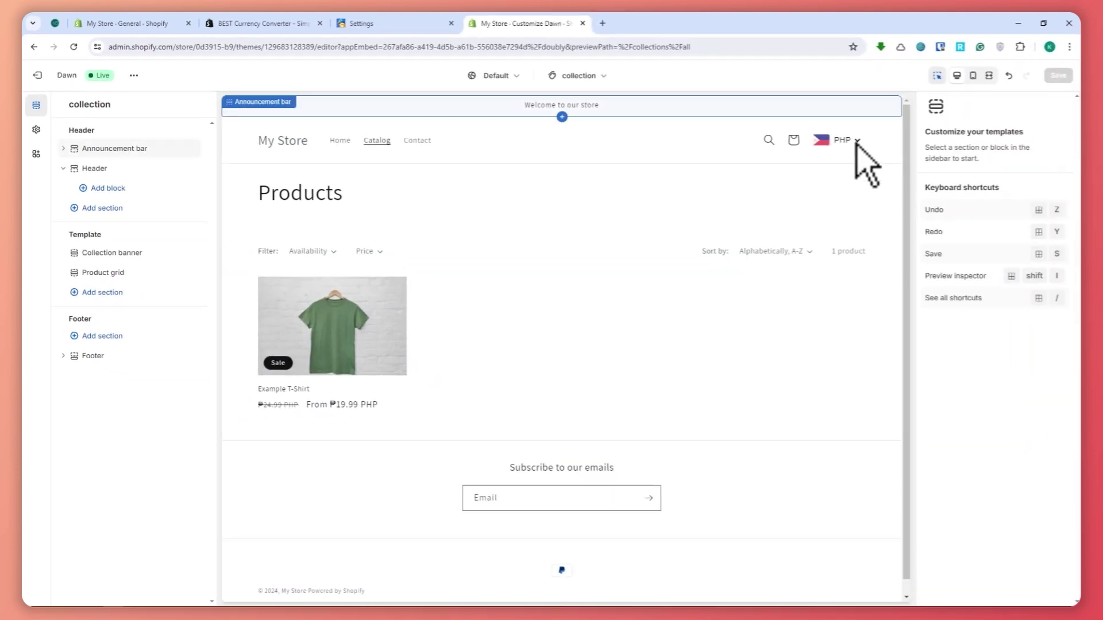
left_click(856, 142)
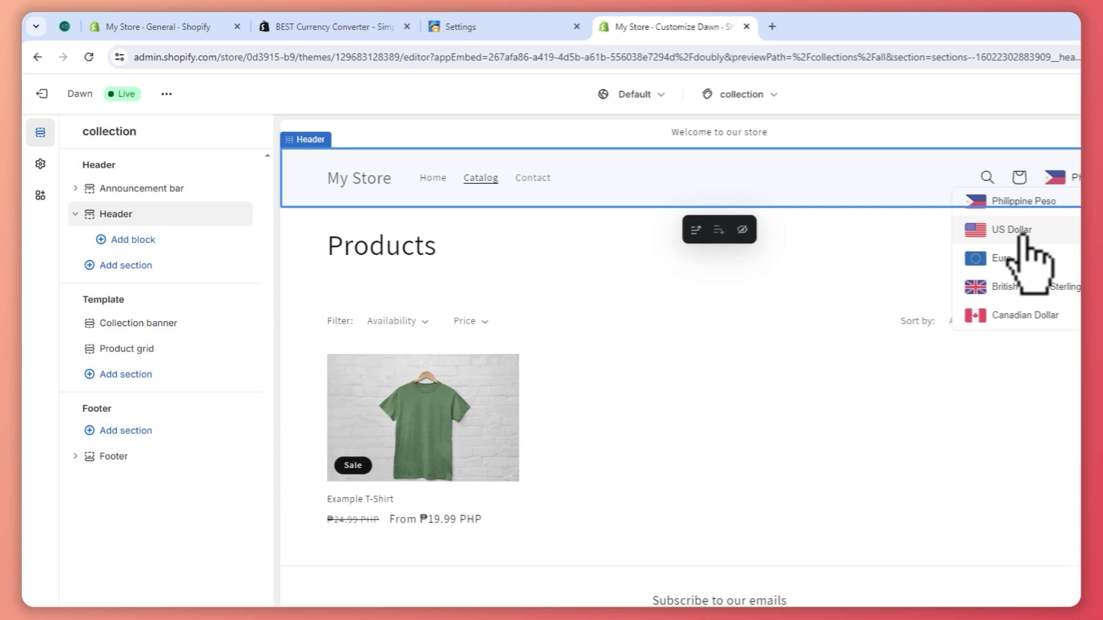
left_click(1011, 259)
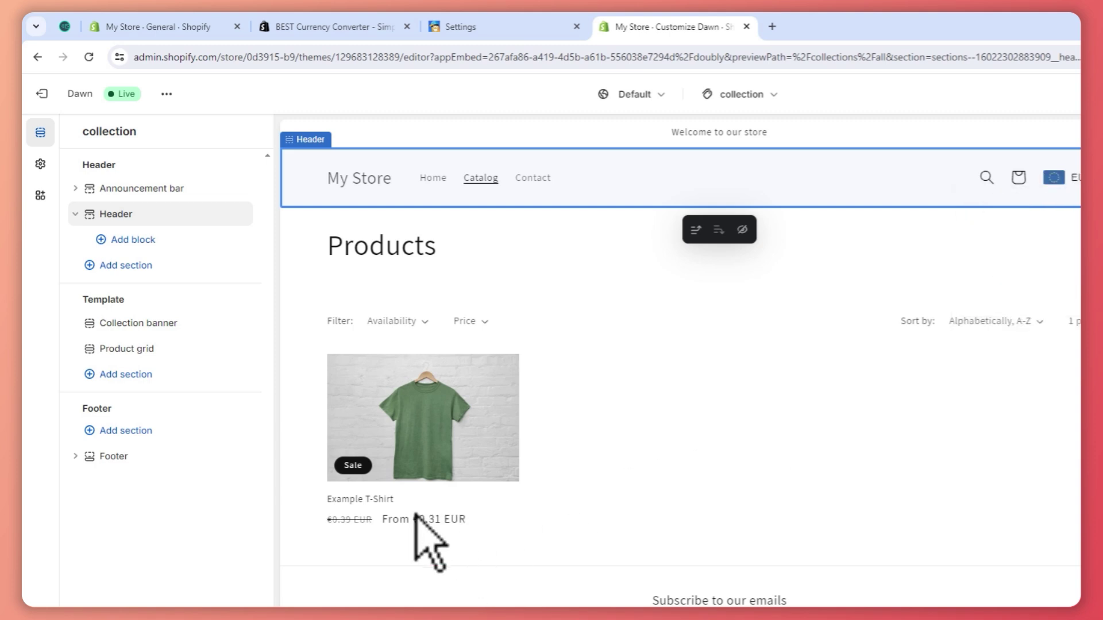
left_click(1054, 177)
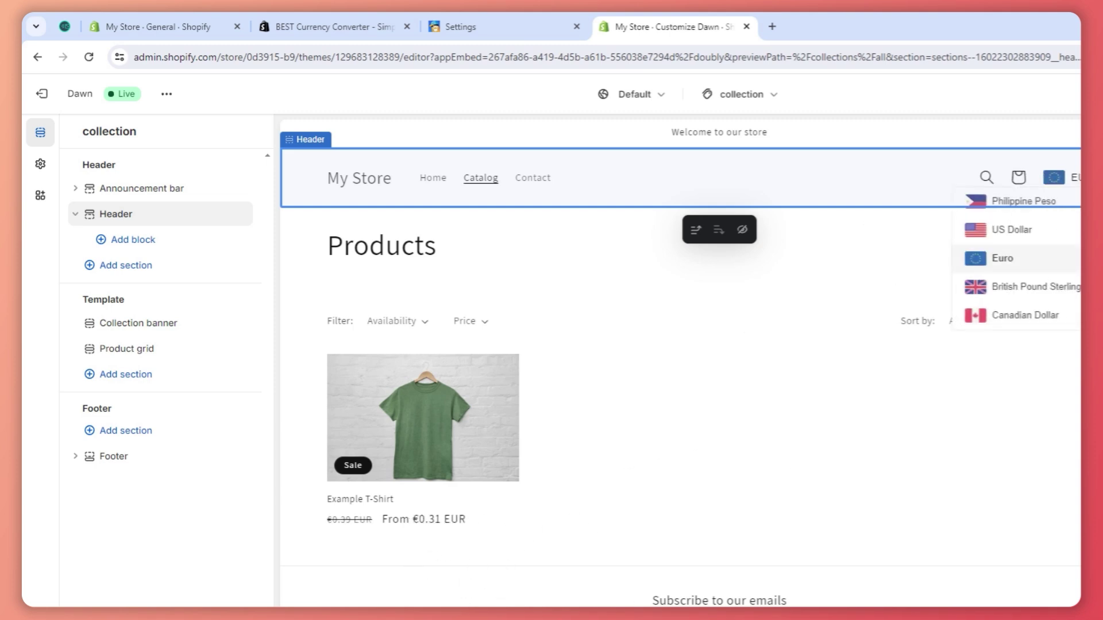
left_click(1016, 287)
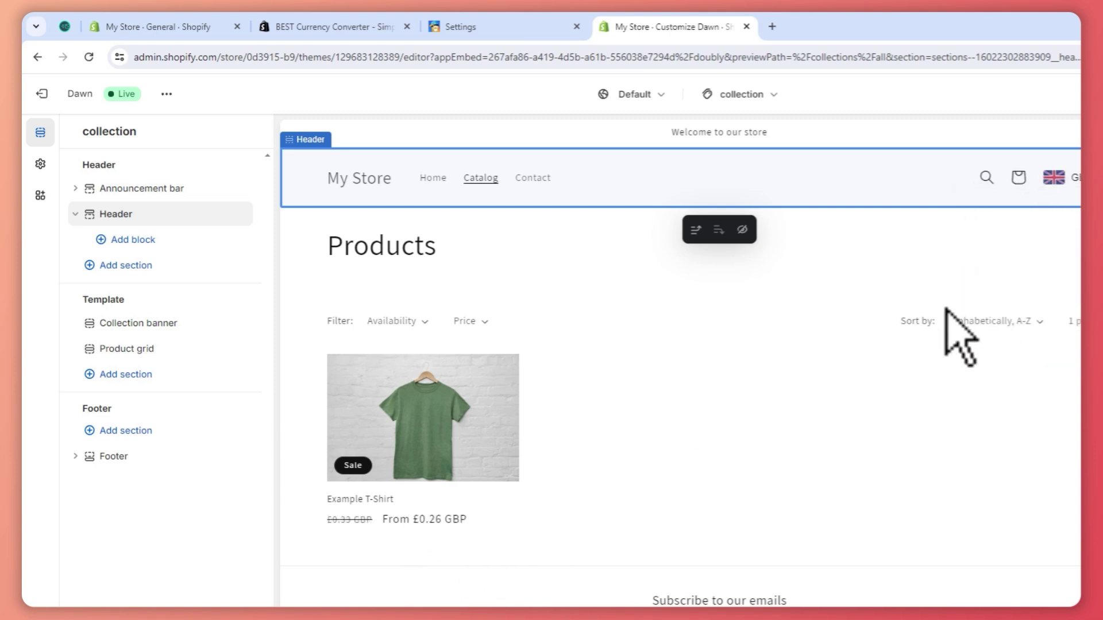
left_click(1049, 184)
left_click(1029, 318)
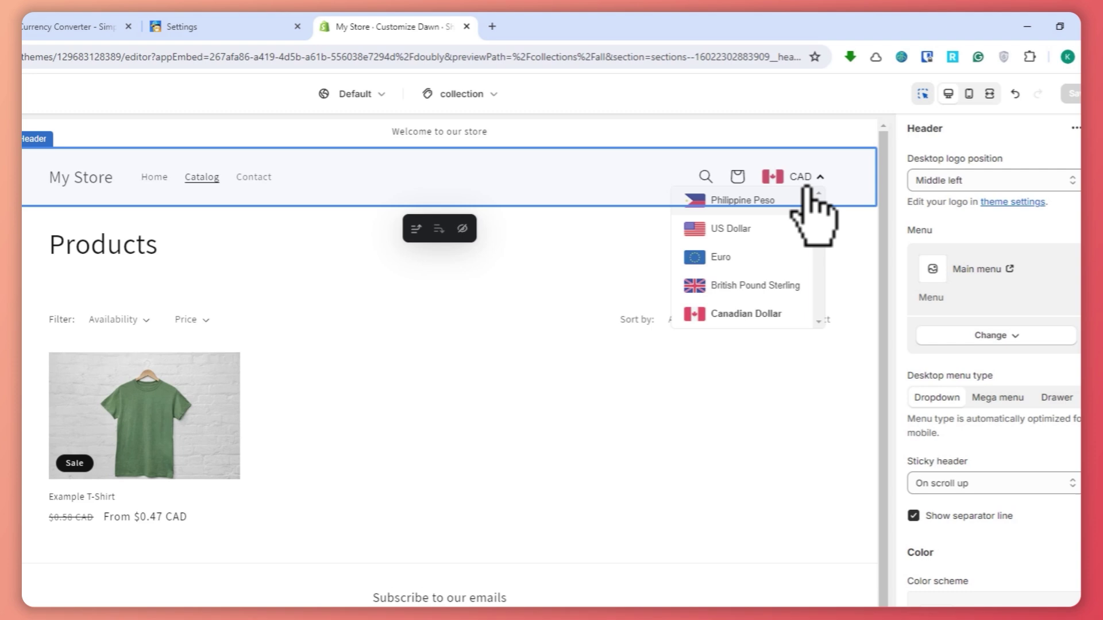
Change the converter's Currency Switcher Theme from flags to Layered theme, then go back to the editor.
left_click(386, 24)
scroll(419, 377, "down", 2)
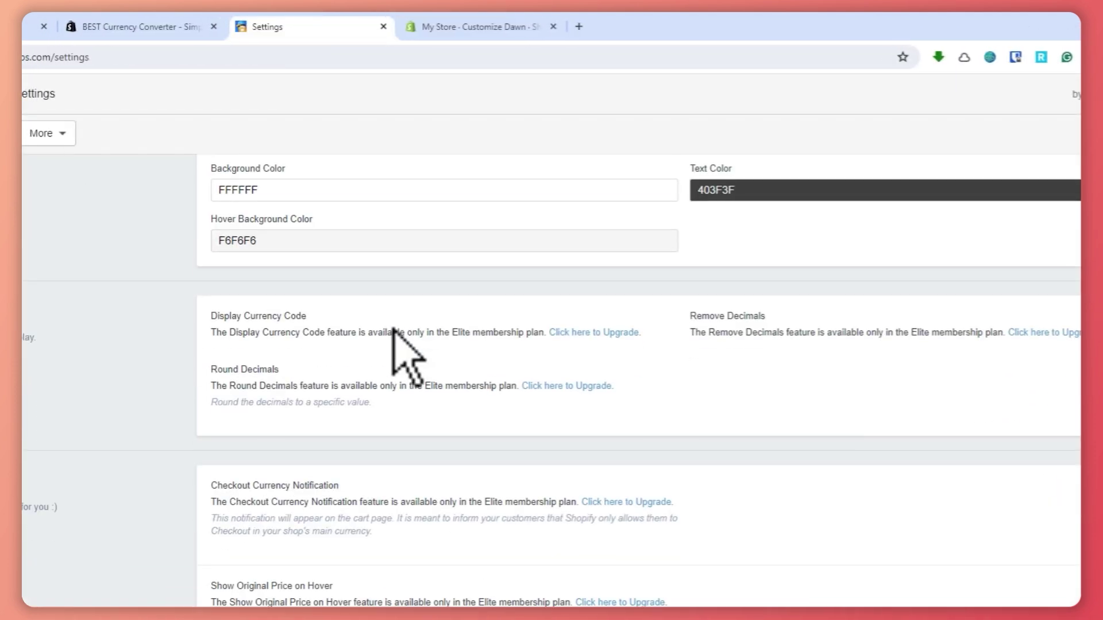
scroll(419, 377, "up", 4)
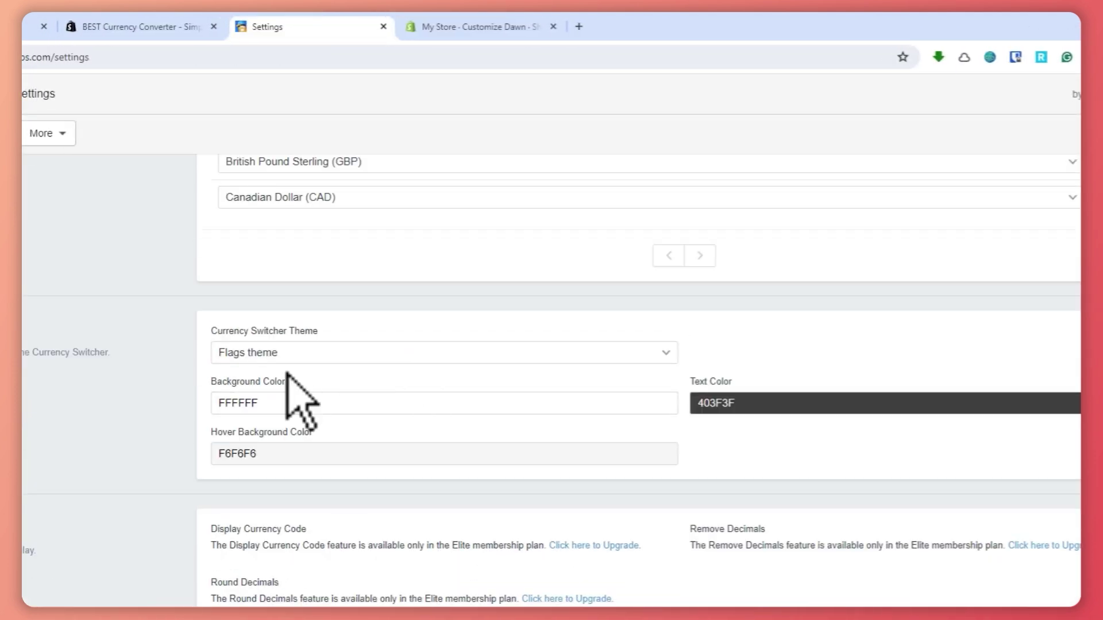
left_click(309, 353)
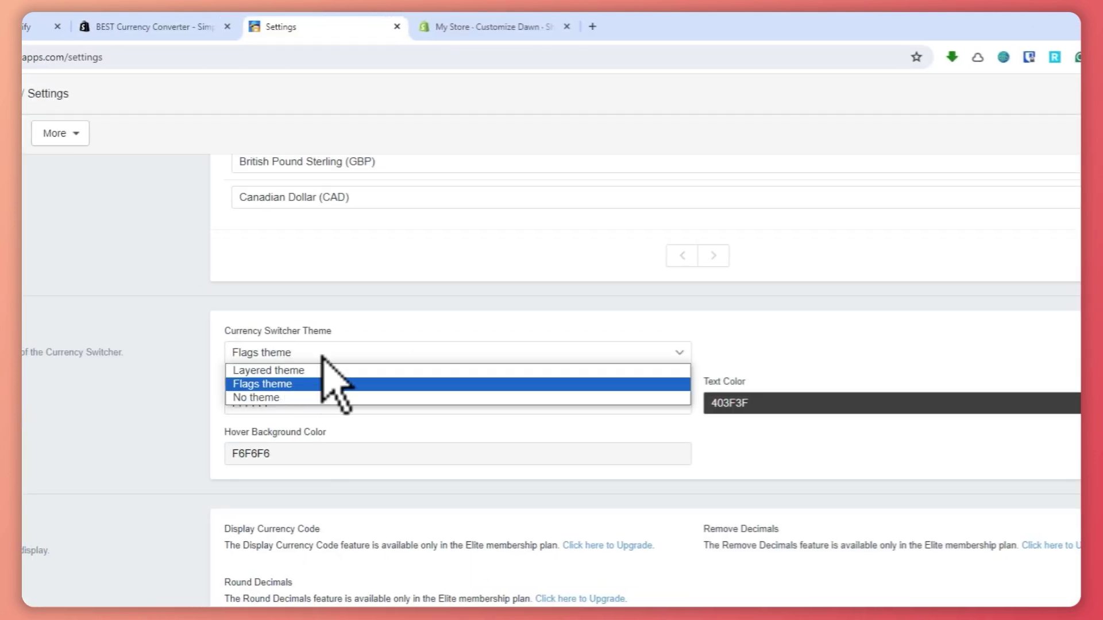
left_click(288, 371)
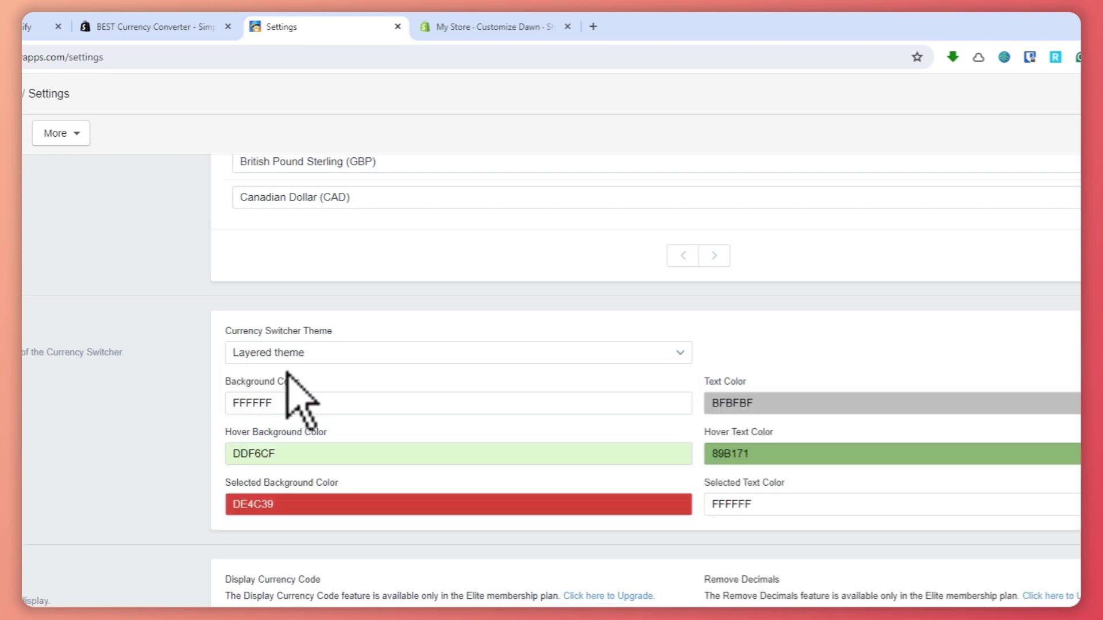
left_click(493, 37)
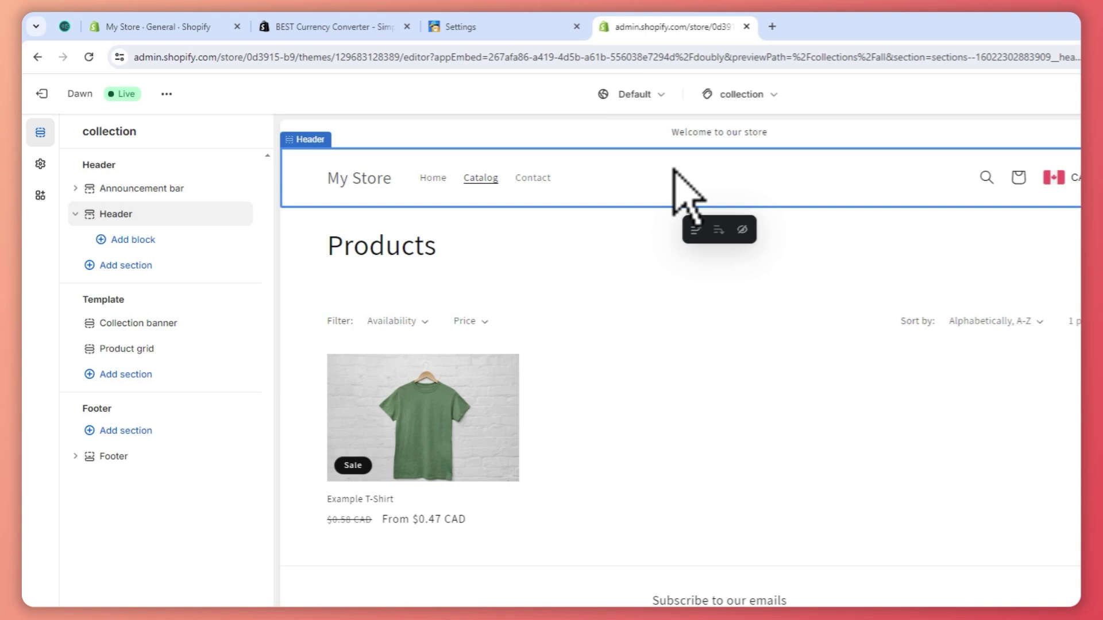
Reload the theme editor, check that the switcher still uses flag style, and go back to the converter settings.
key("F5")
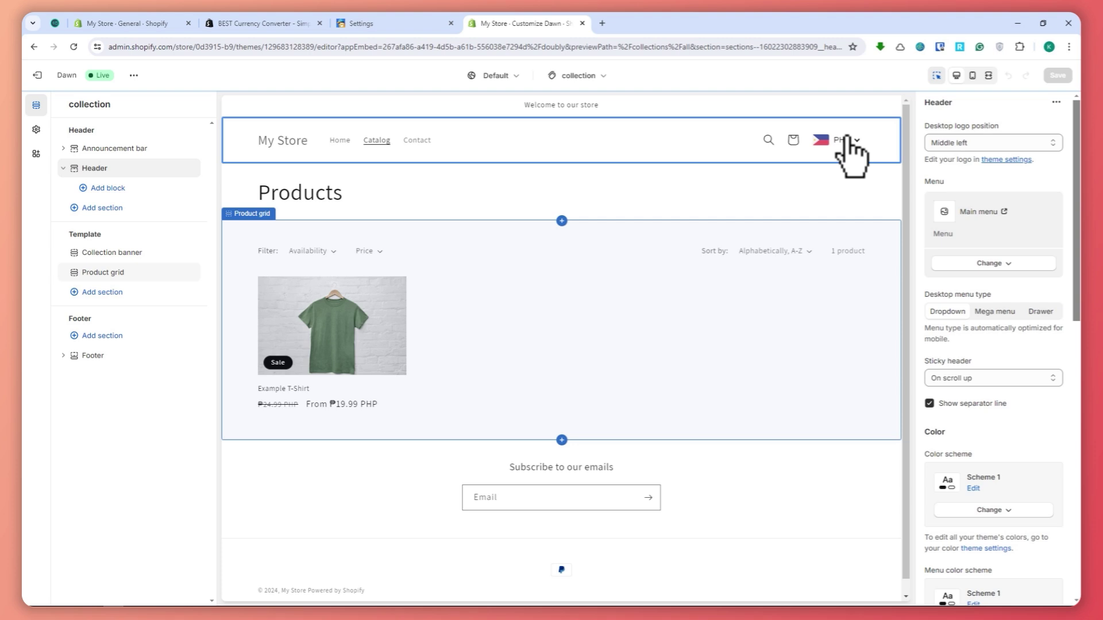
left_click(843, 140)
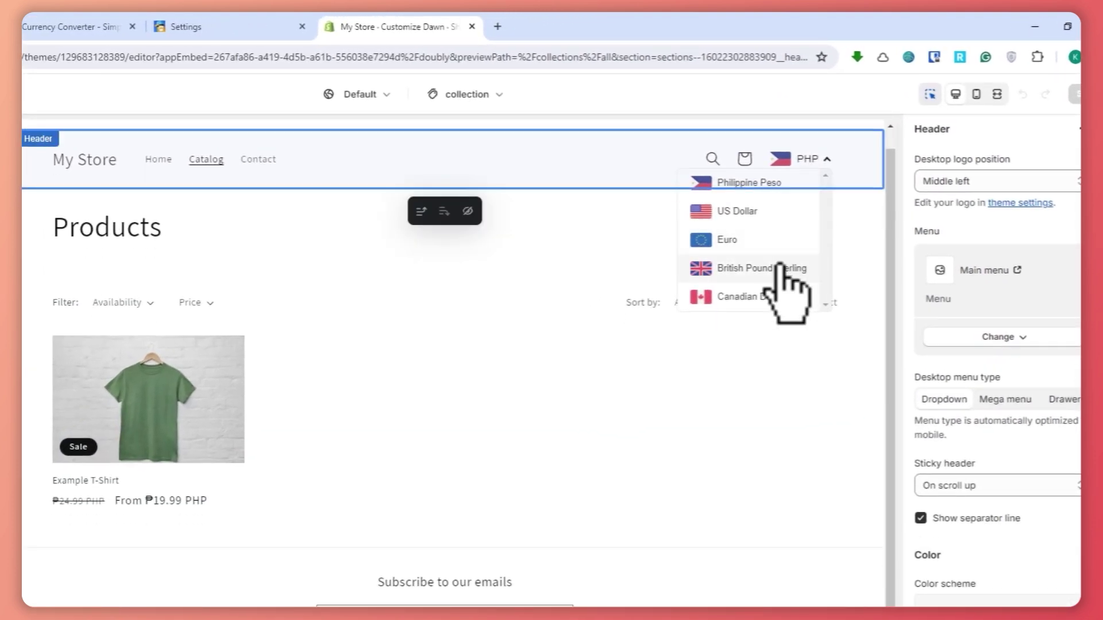
left_click(296, 32)
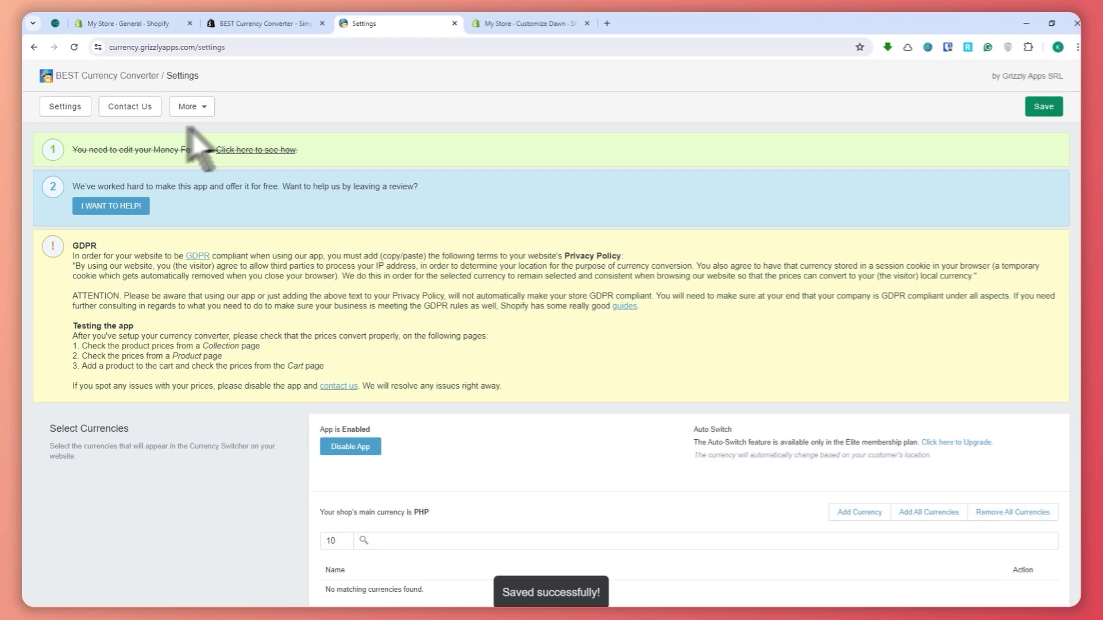
Reload the Customize Dawn editor so the layered switcher with PHP appears.
left_click(635, 26)
left_click(89, 57)
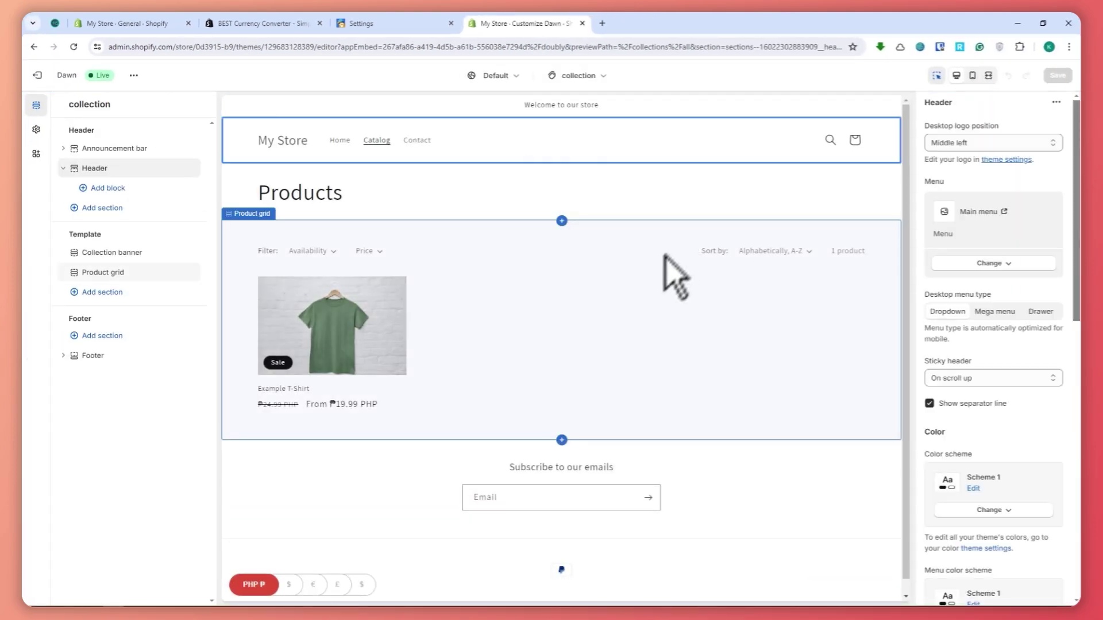
Convert the T-shirt price with the bottom layered switcher's $, €, £ and CAD pills.
scroll(668, 287, "down", 1)
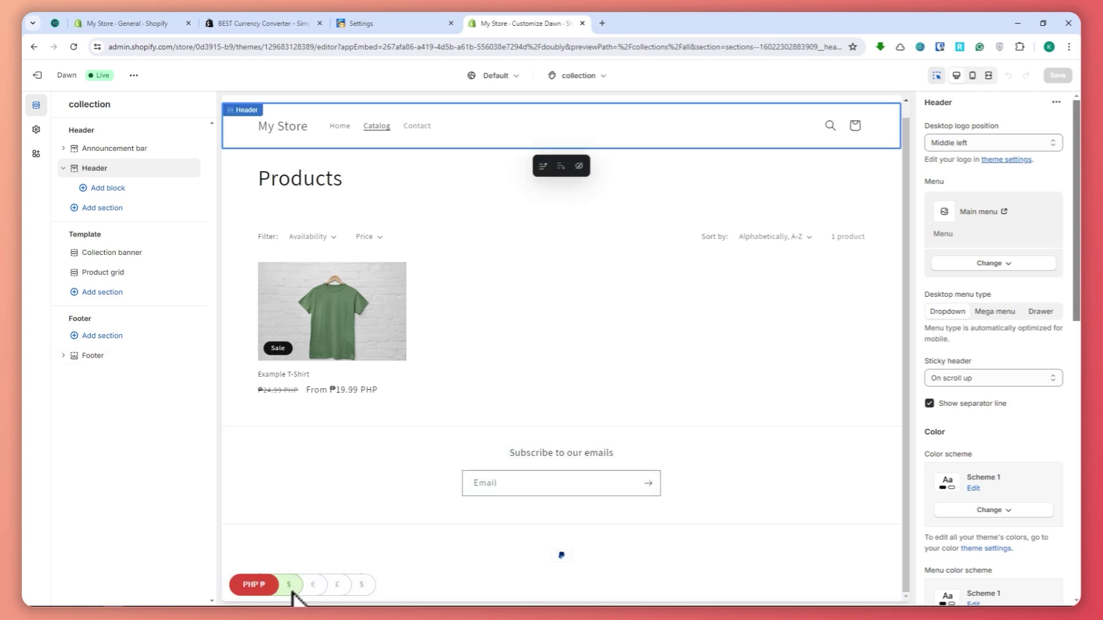
left_click(289, 589)
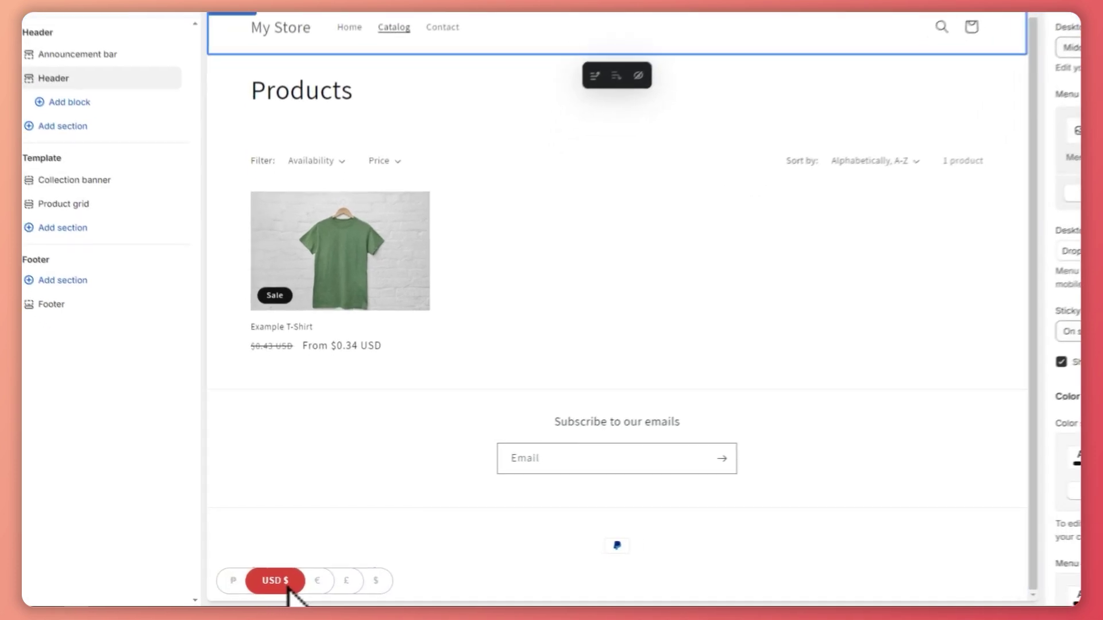
left_click(317, 587)
left_click(353, 580)
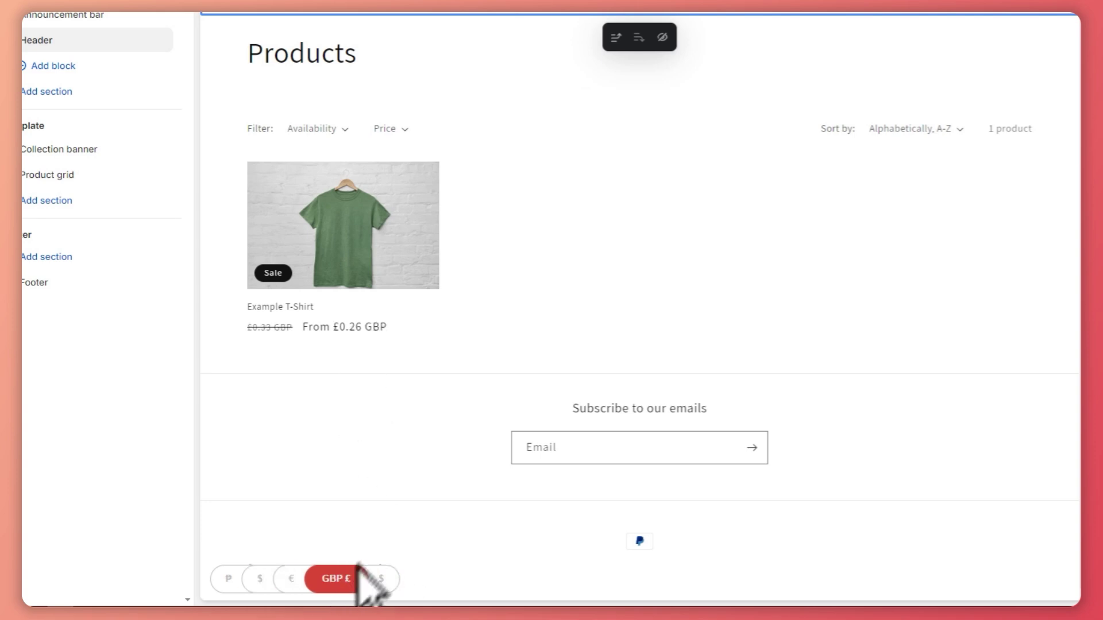
left_click(379, 582)
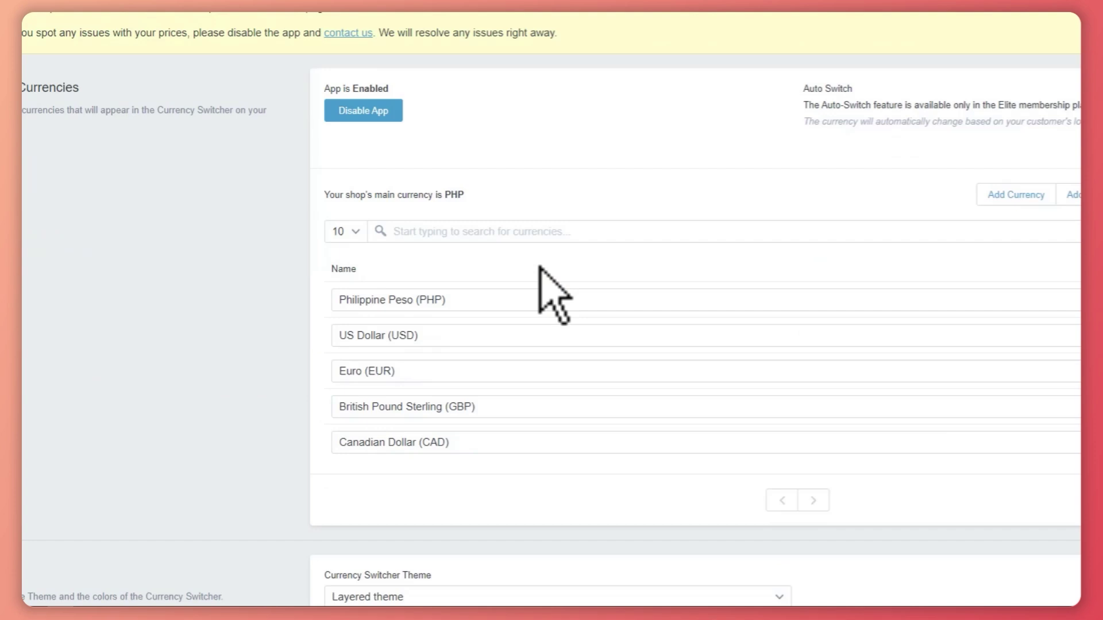
Scroll through the five selected currencies and the Design colours, then return to the Customize Dawn editor.
scroll(539, 266, "down", 5)
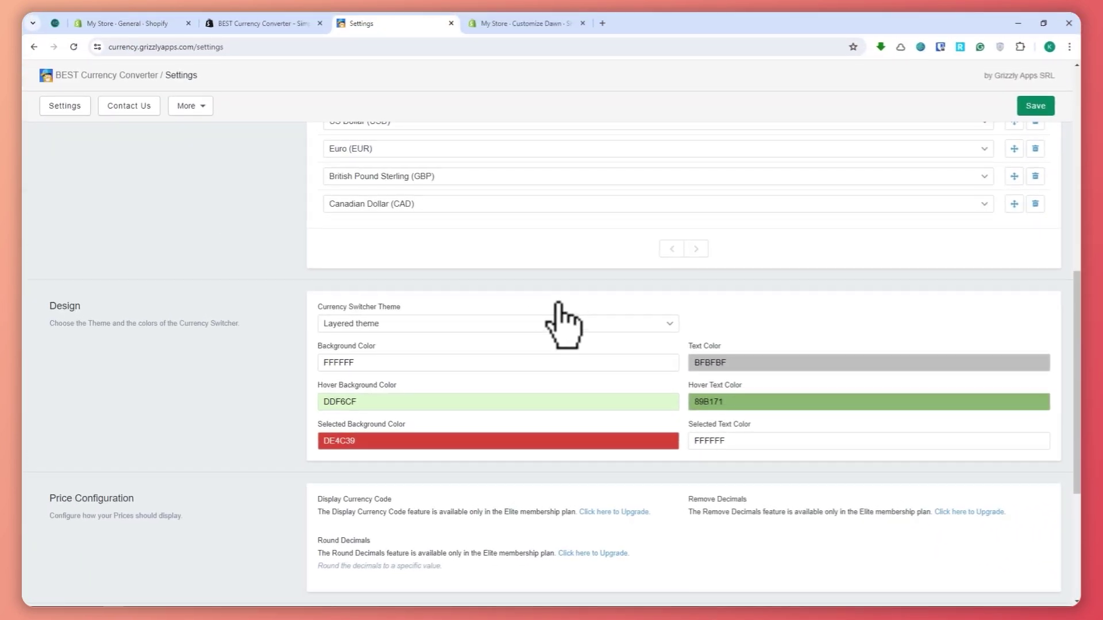
scroll(562, 313, "down", 1)
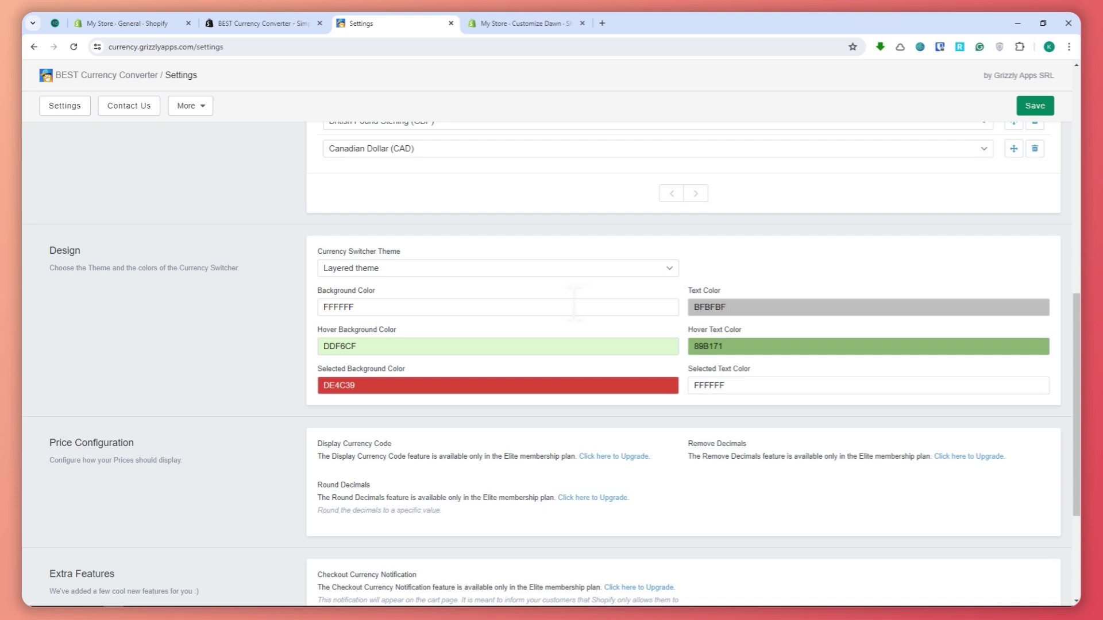
scroll(568, 306, "up", 2)
scroll(603, 345, "up", 5)
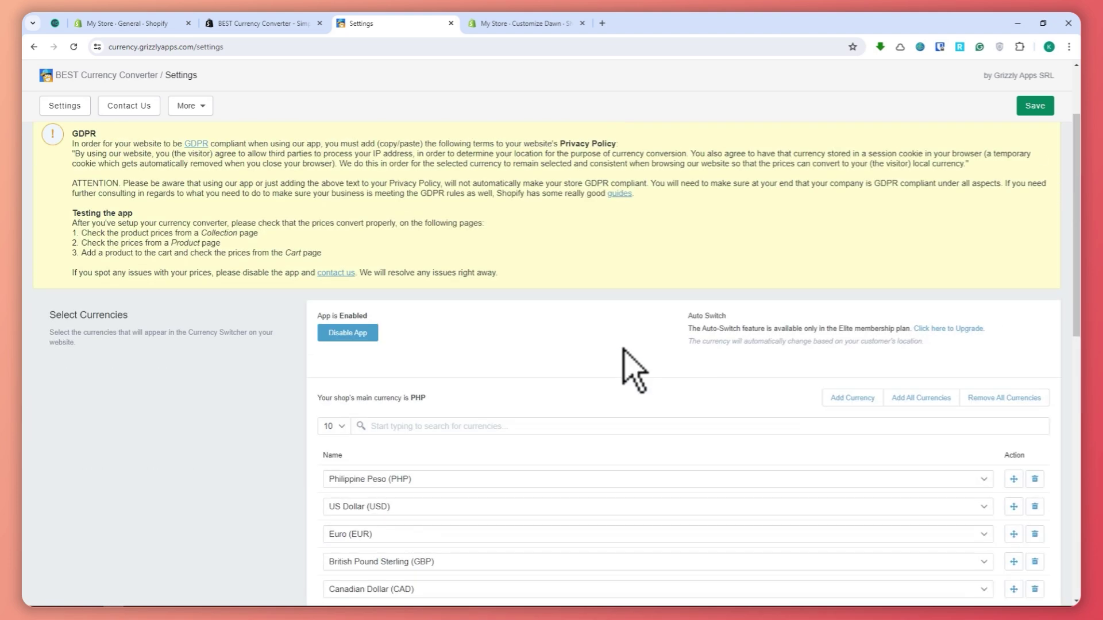
scroll(632, 368, "up", 2)
scroll(632, 345, "down", 5)
scroll(649, 344, "down", 5)
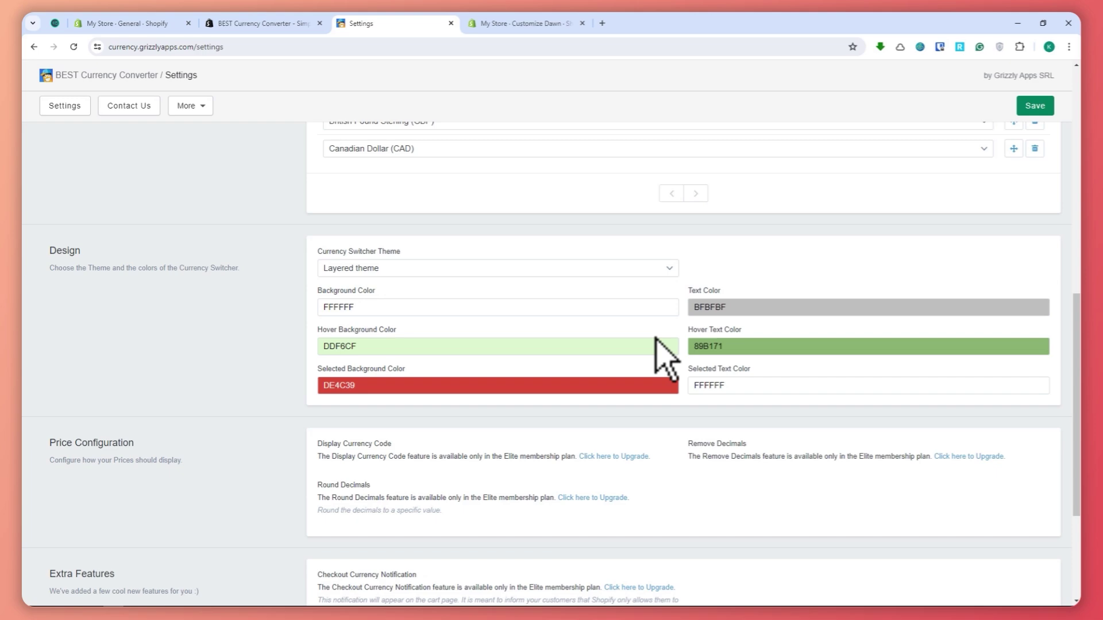
scroll(655, 339, "down", 4)
left_click(520, 23)
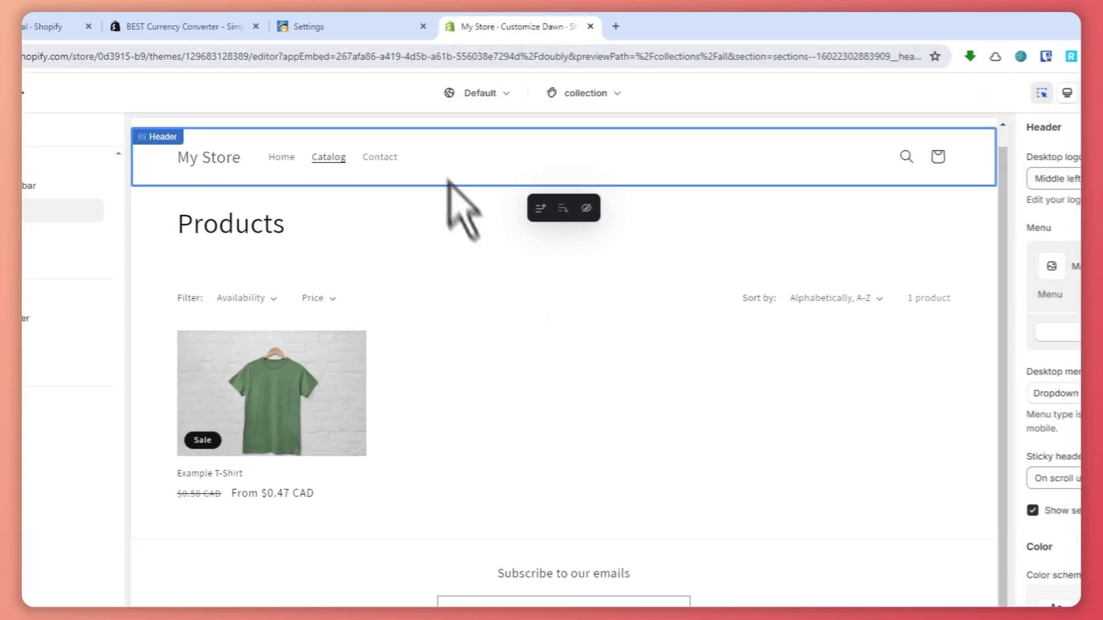